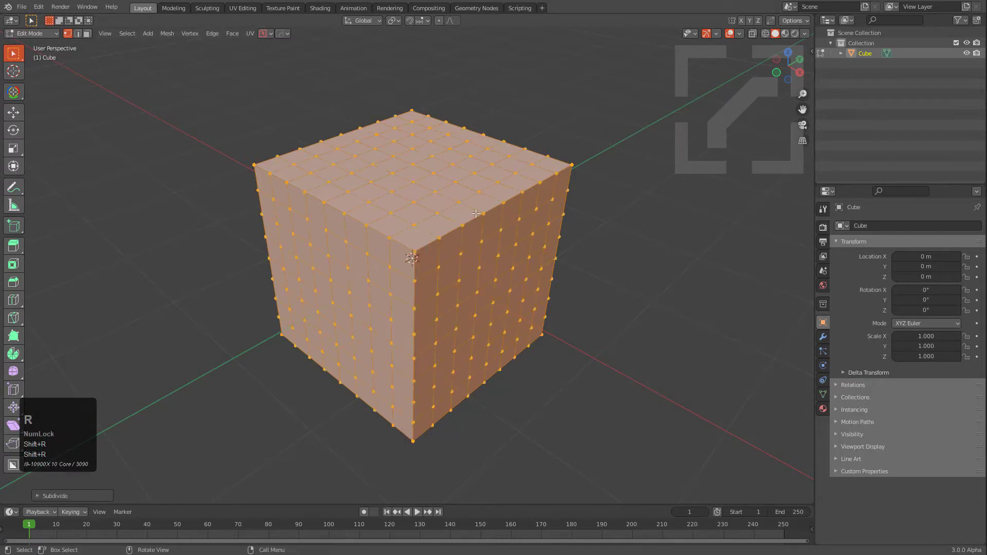
Step: In Object Mode, add a level 1 Subdivision to the cube and play a Cloth simulation on it
key(Tab)
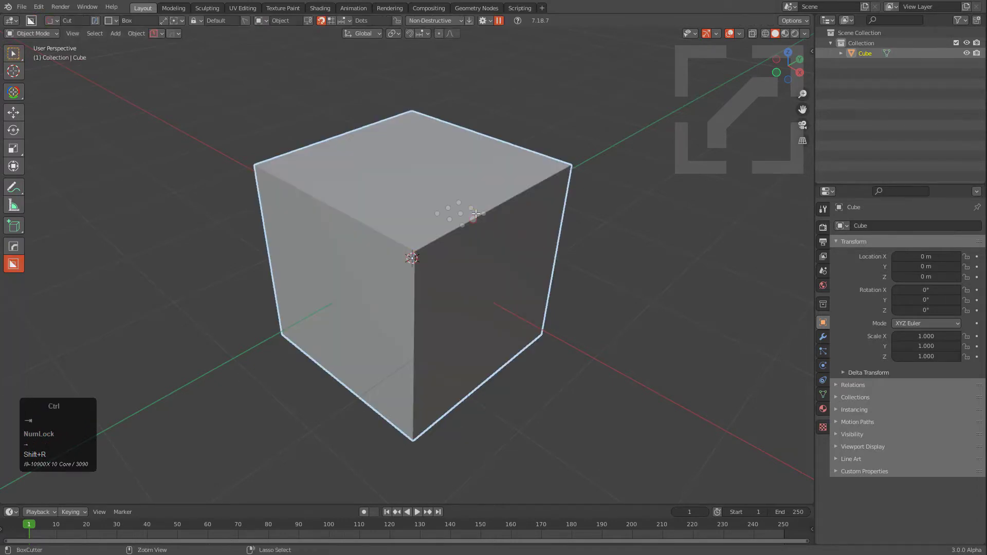
key(ctrl+1)
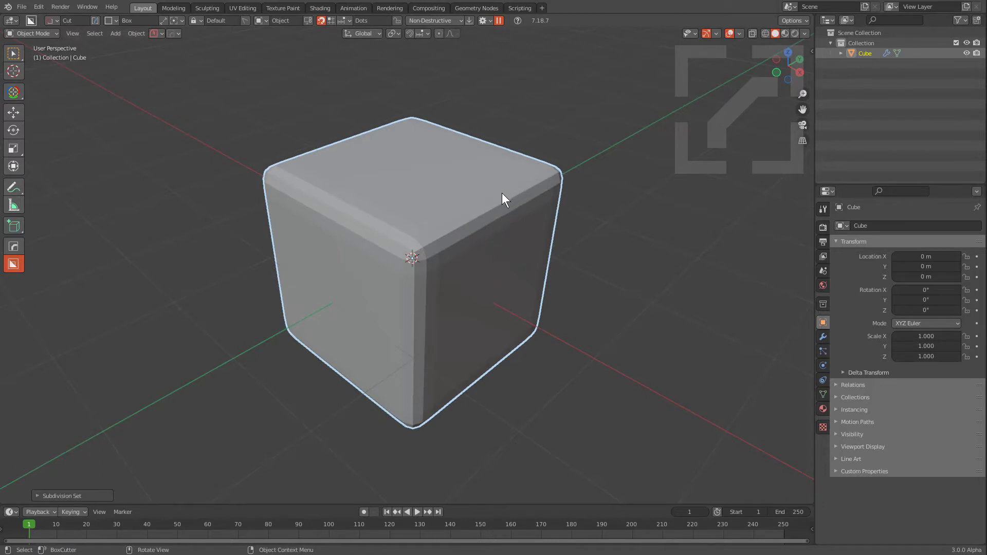
key(q)
click(685, 205)
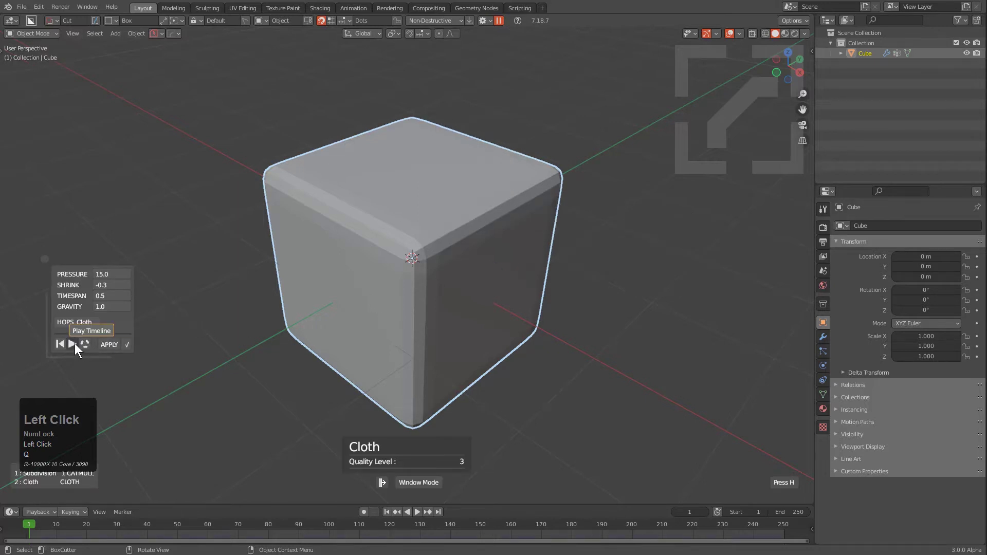
click(74, 344)
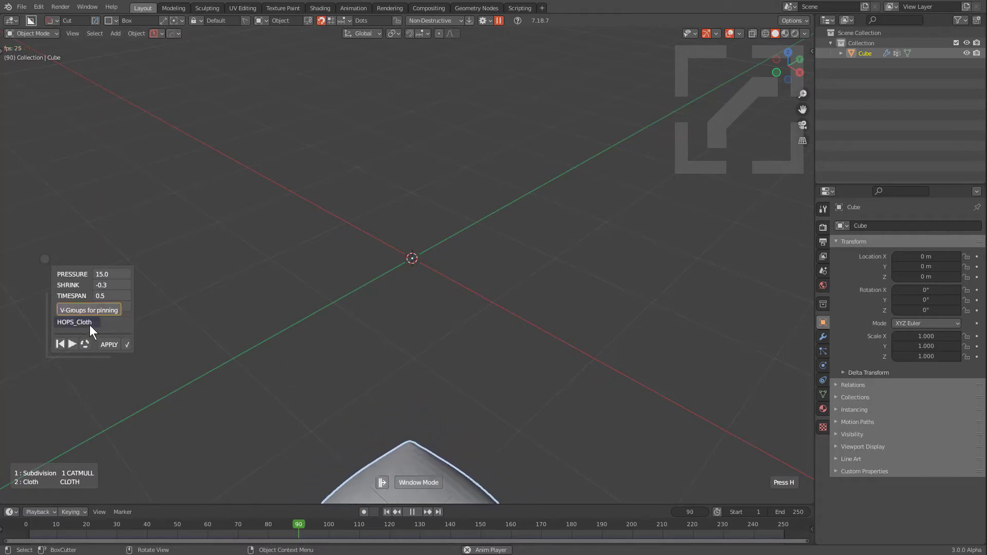
Step: Set the cloth gravity to 0 and restart the simulation with automatic restart turned on
click(105, 307)
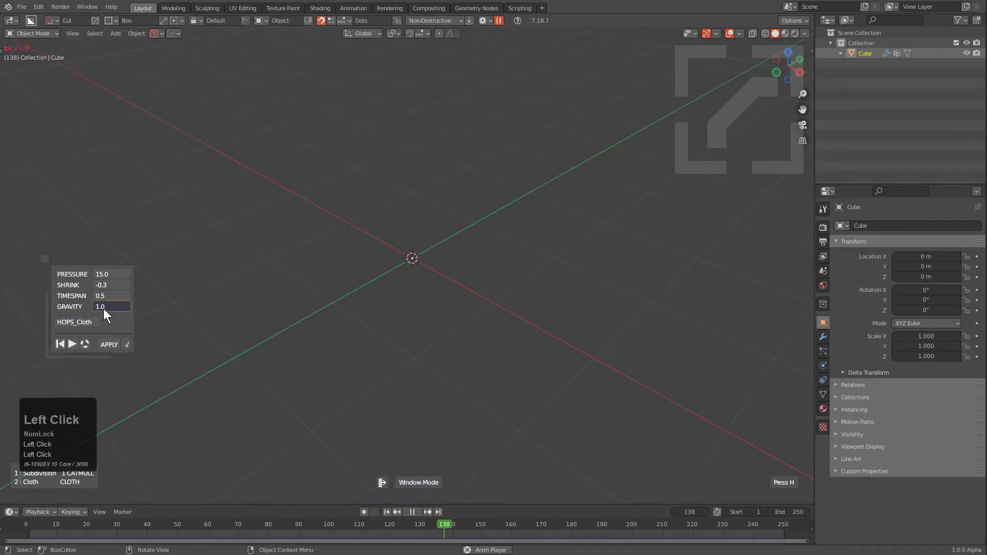
text(0)
key(Return)
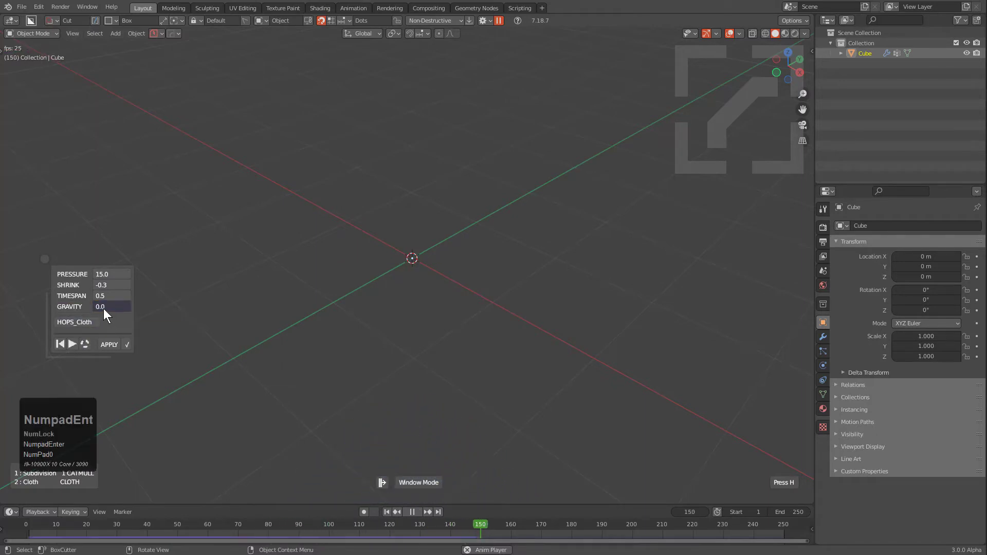
click(84, 344)
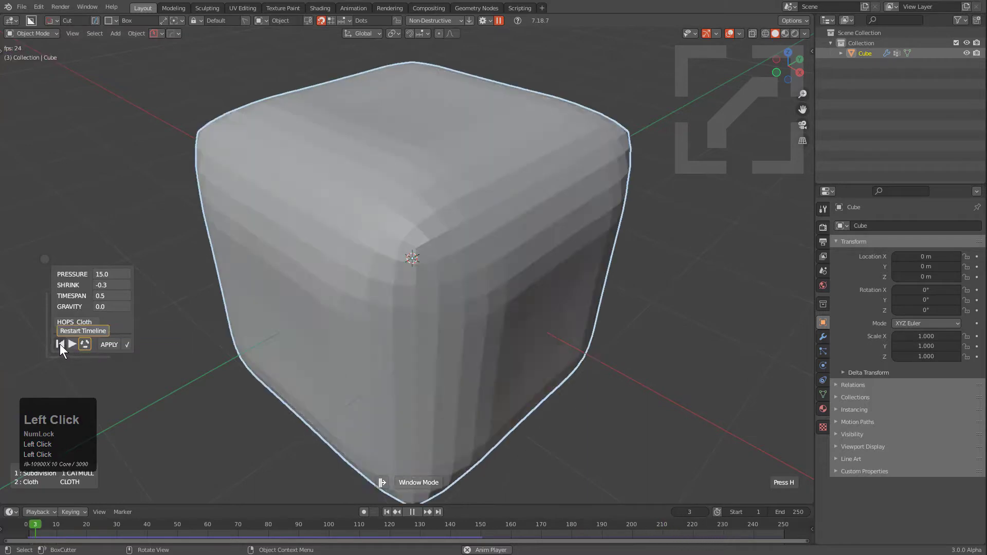
click(59, 344)
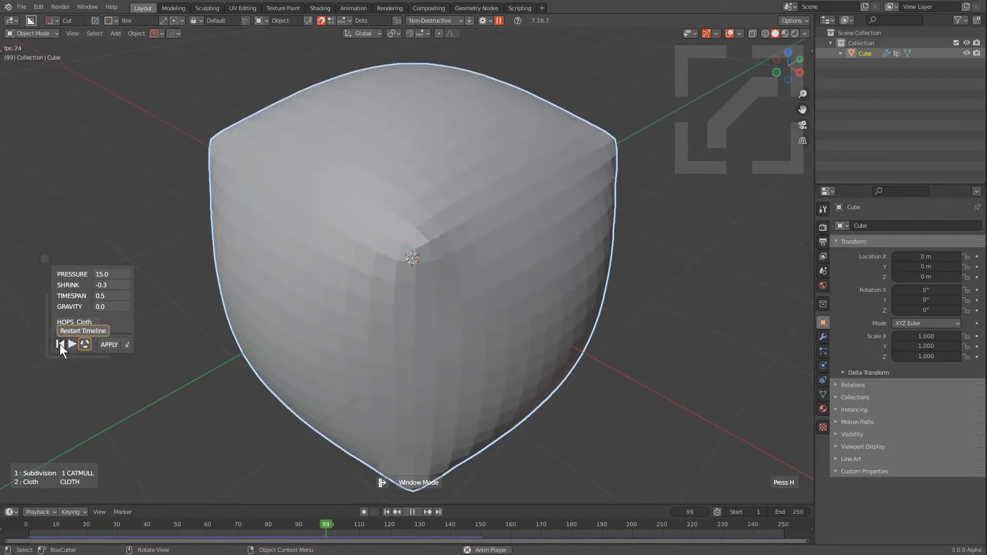
Step: Set the pressure of the running cloth simulation to 0.3
scroll(104, 280, down, 3)
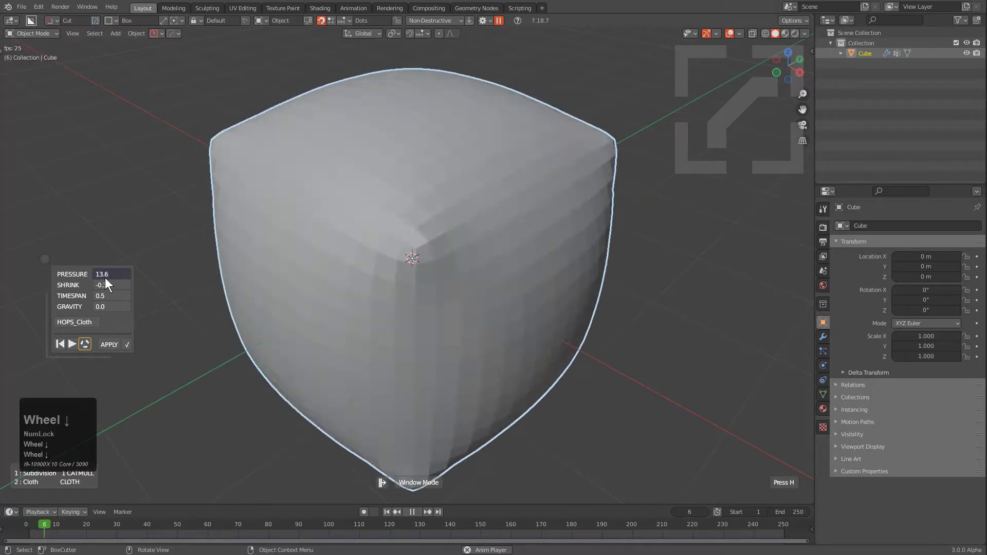
scroll(105, 278, down, 2)
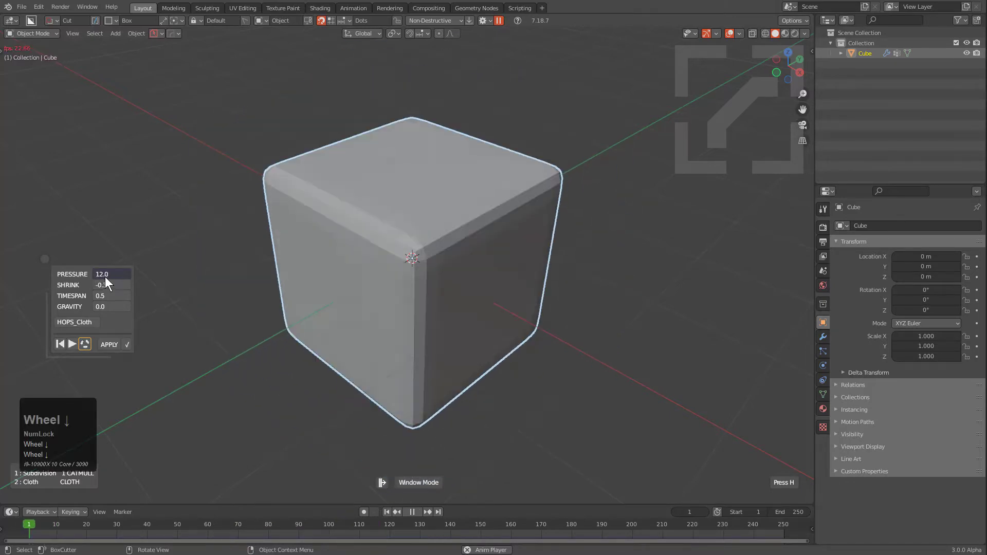
click(105, 274)
text(.3)
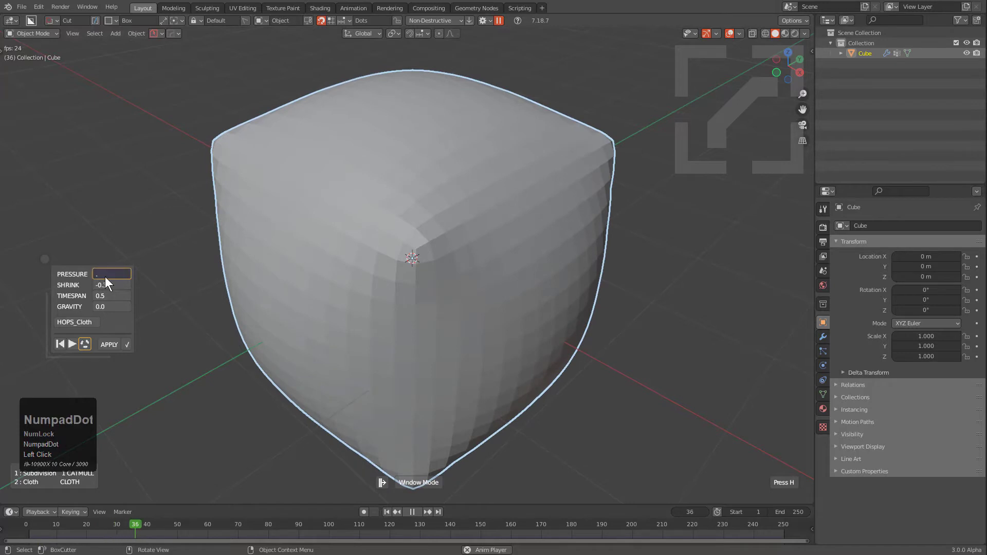
key(KP_Enter)
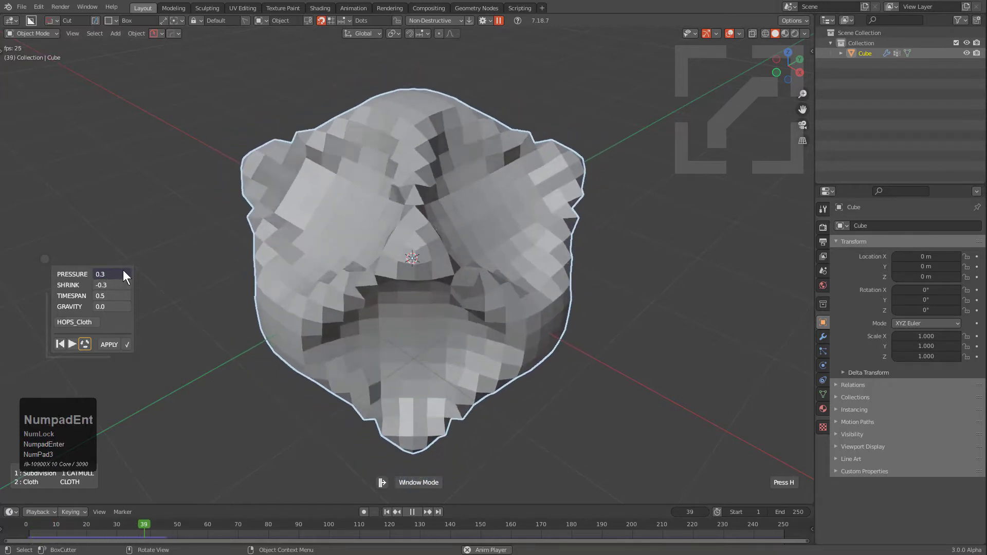
Step: Set the cloth shrink to -0.7, let the cube deform and close the Cloth tool keeping the result
scroll(112, 283, up, 2)
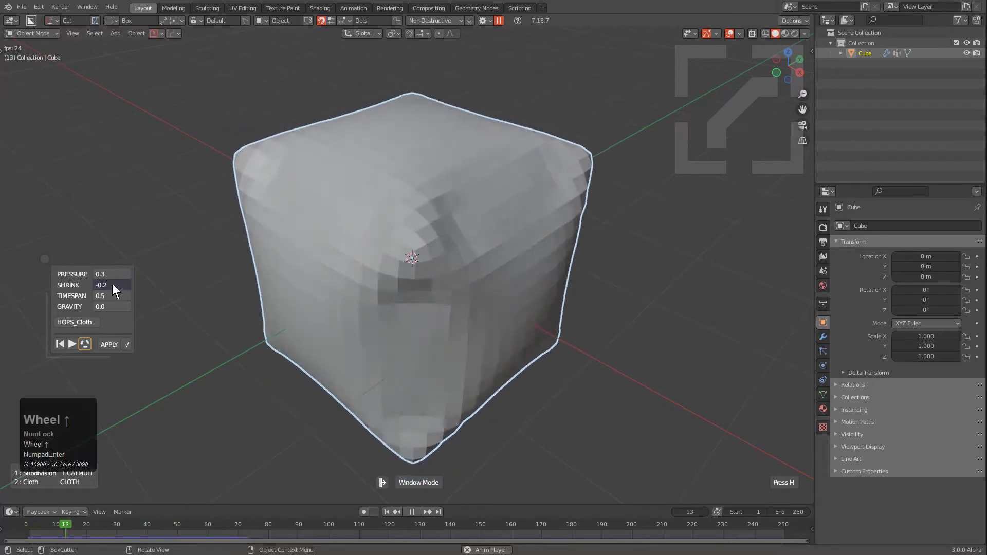
scroll(112, 284, down, 5)
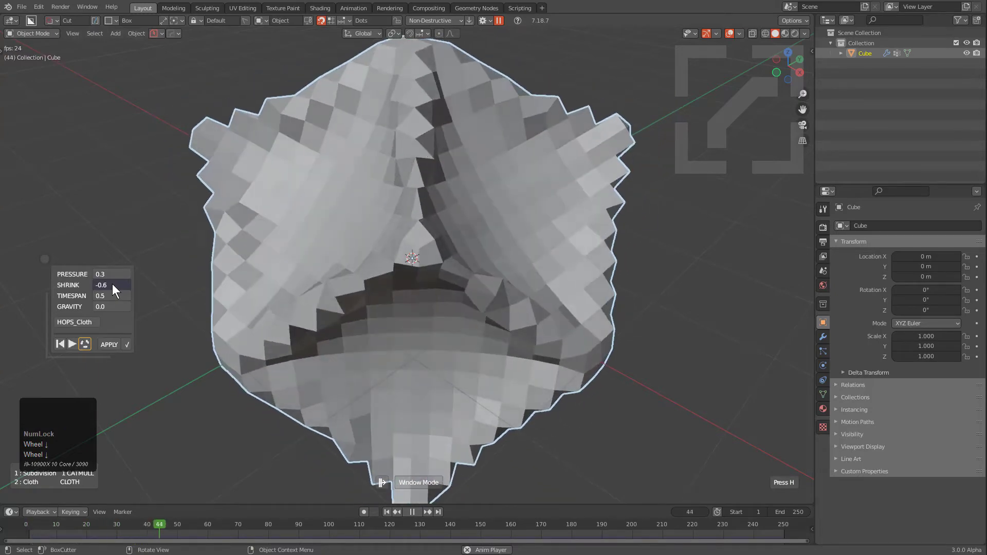
scroll(112, 283, down, 1)
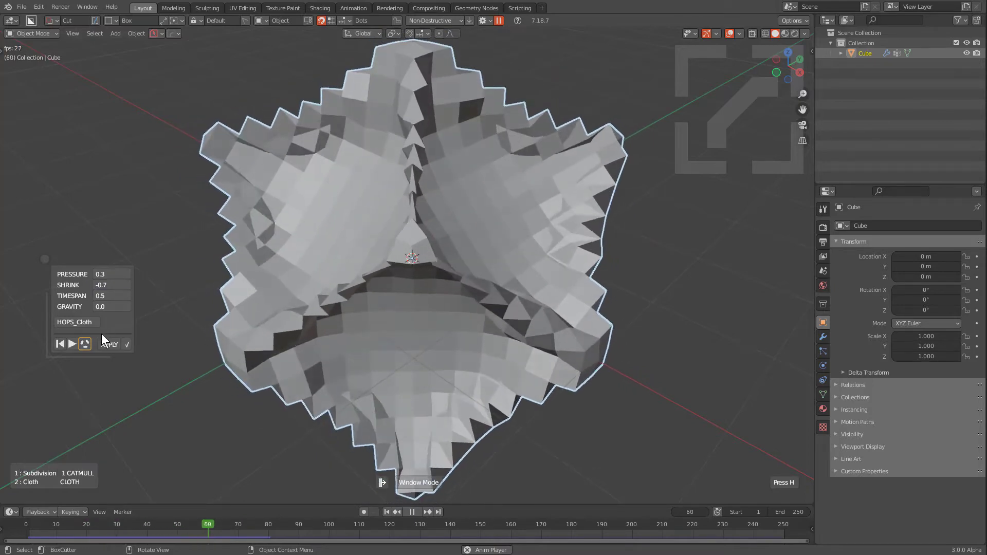
click(198, 267)
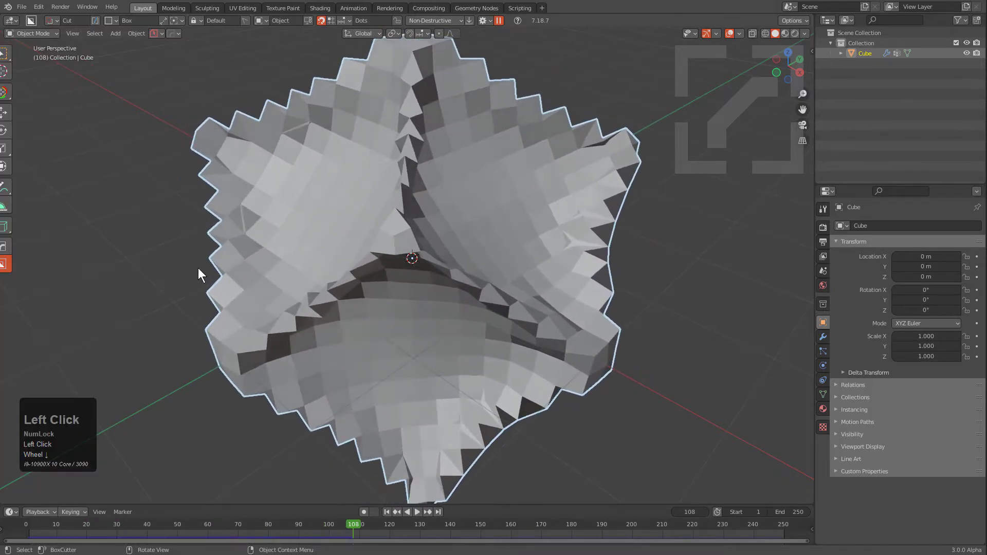
scroll(267, 248, down, 1)
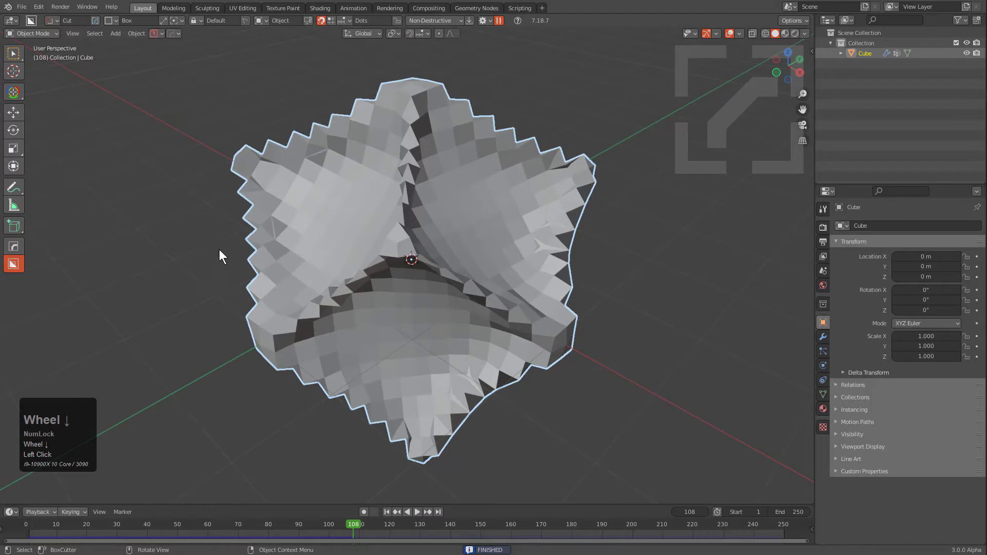
Step: Inspect the crumpled cube, reopen its Cloth settings and check the available vertex groups for pinning
middle_drag(250, 257, 309, 183)
scroll(438, 236, down, 1)
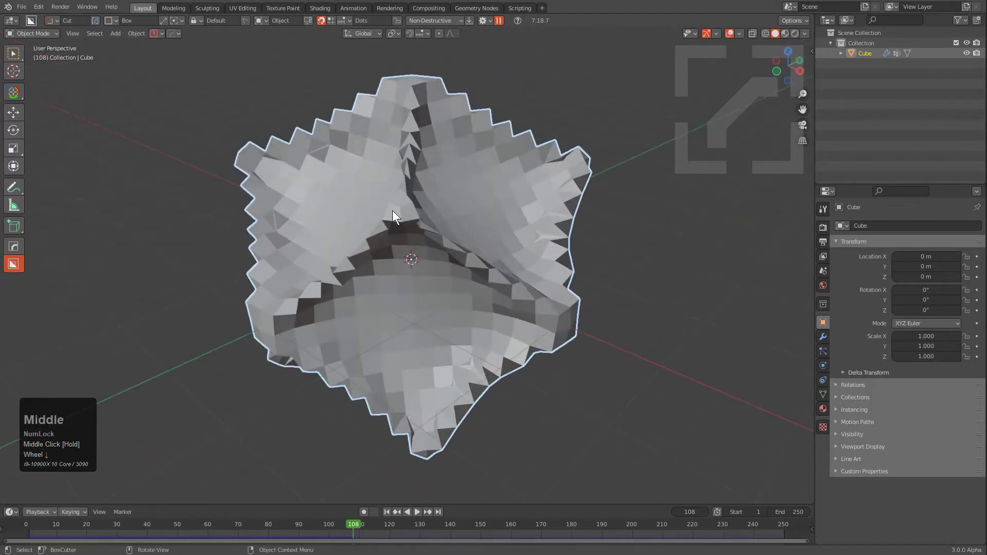
middle_drag(393, 215, 430, 220)
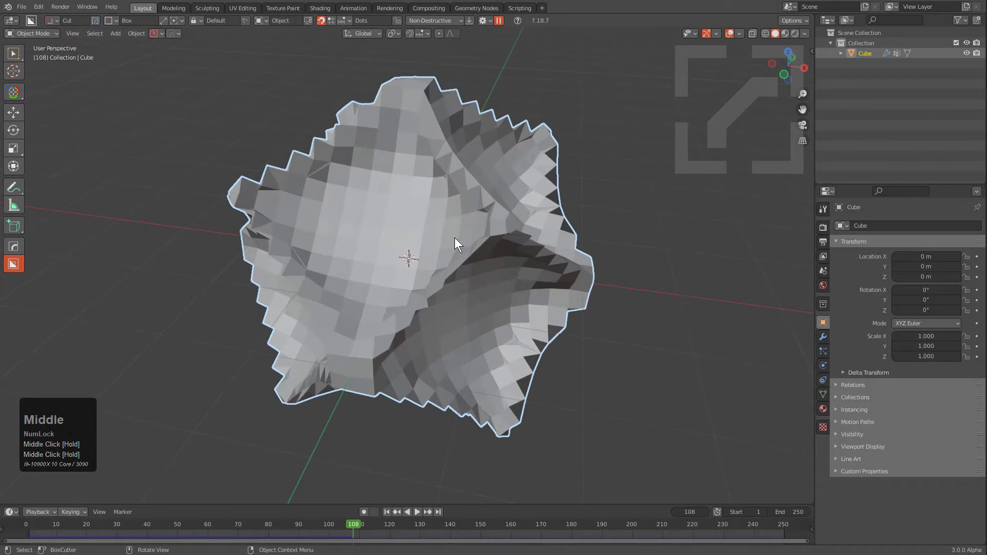
key(q)
click(656, 248)
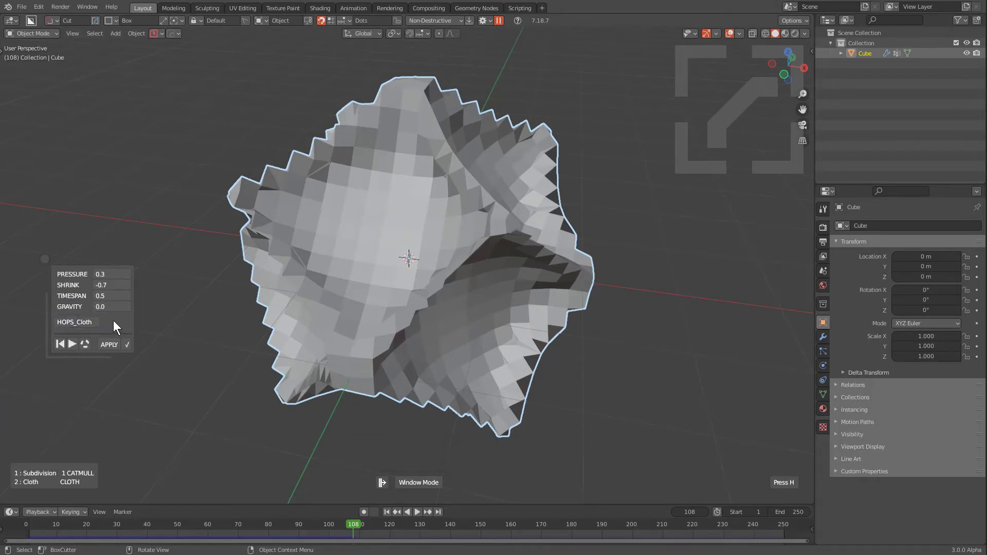
click(92, 322)
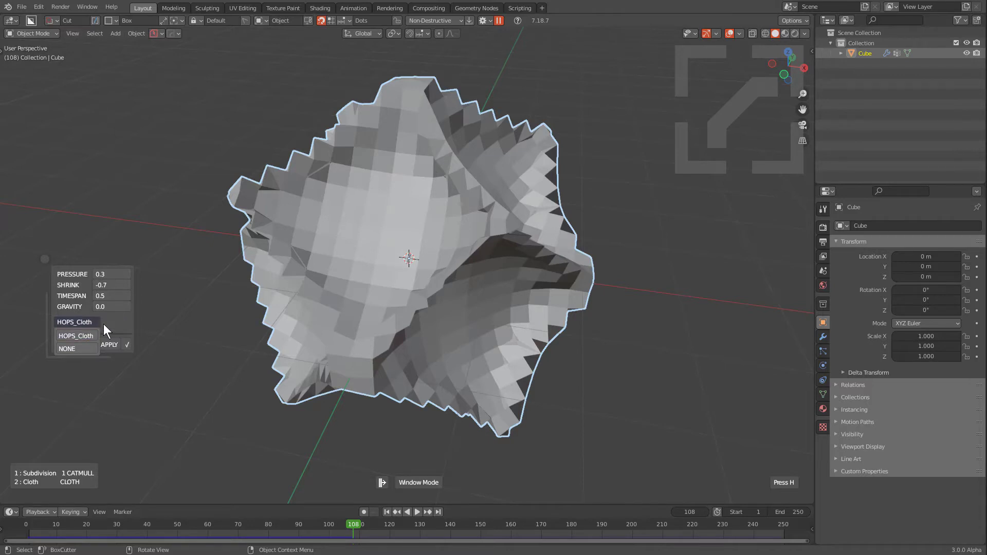
click(461, 274)
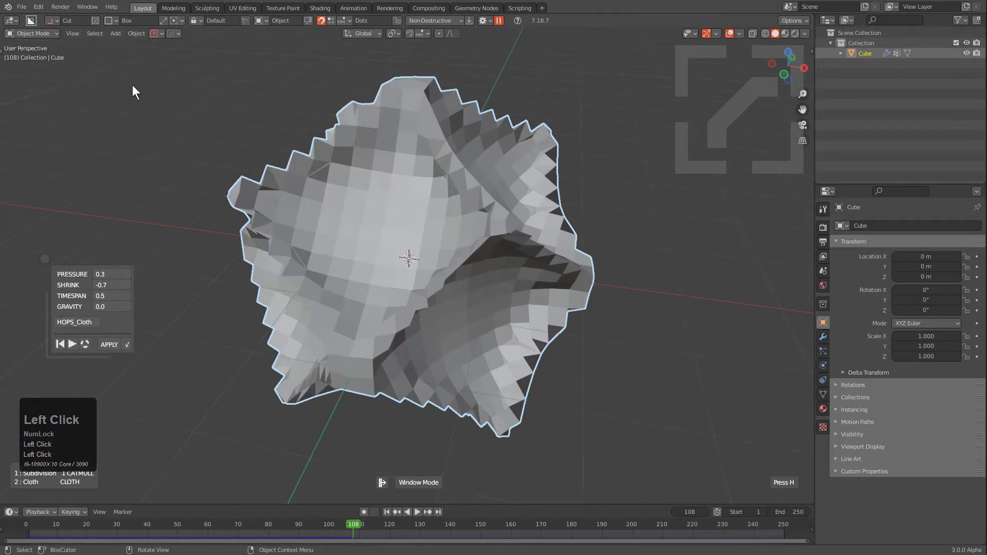
Step: Return the timeline to frame 1 and switch the cube to Weight Paint mode
key(shift+Left)
middle_drag(226, 205, 285, 238)
key(shift+Left)
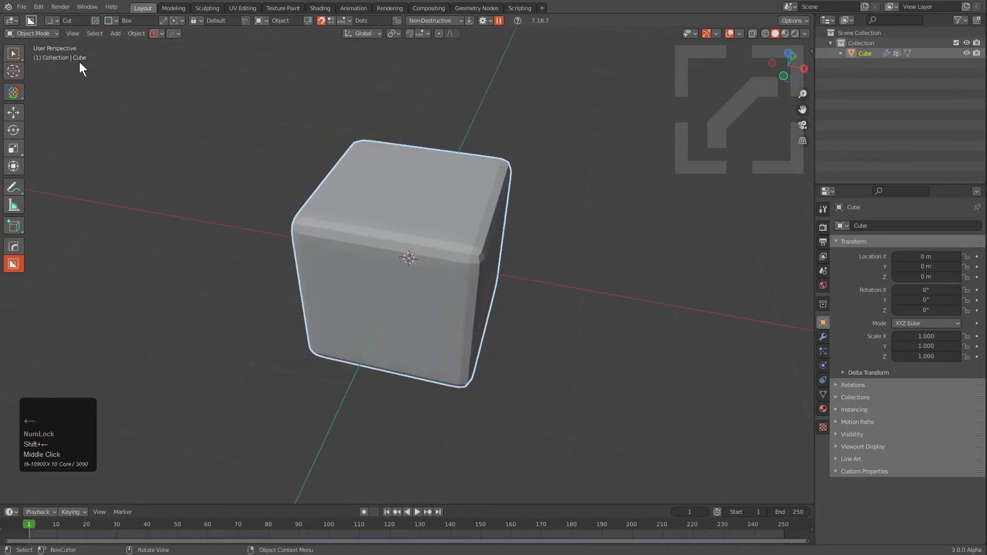
click(44, 32)
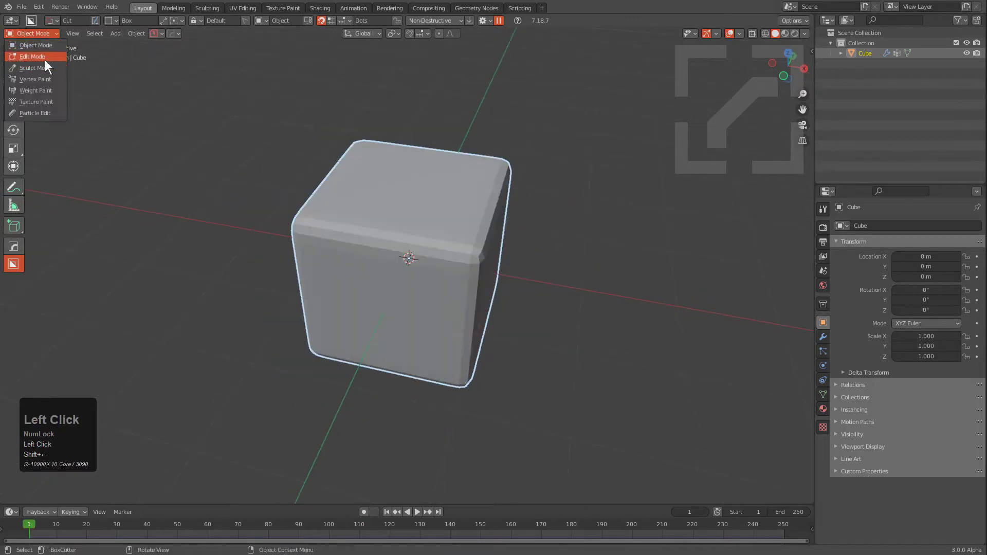
click(54, 92)
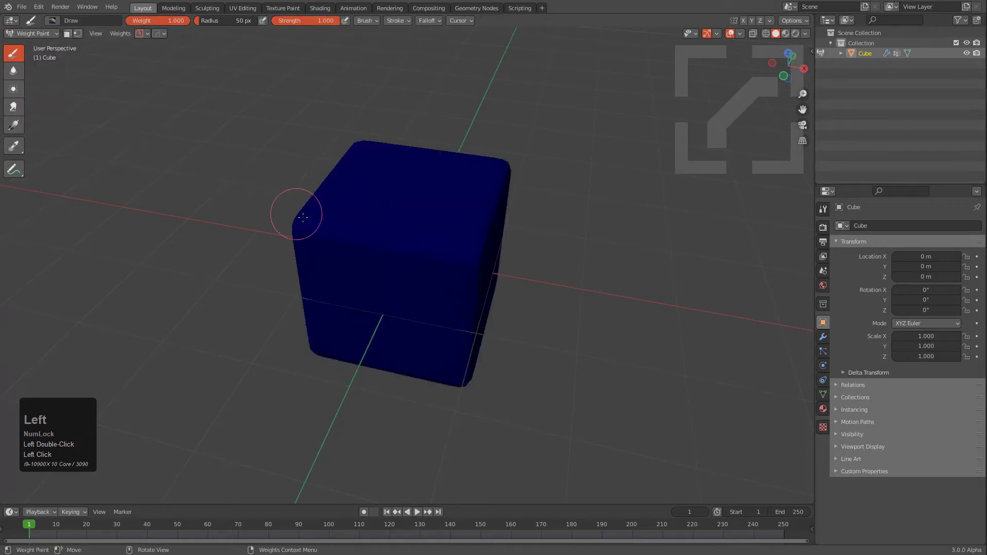
Step: Paint weight strokes along one upper edge of the cube and along a vertical edge on the adjoining side
scroll(374, 225, up, 3)
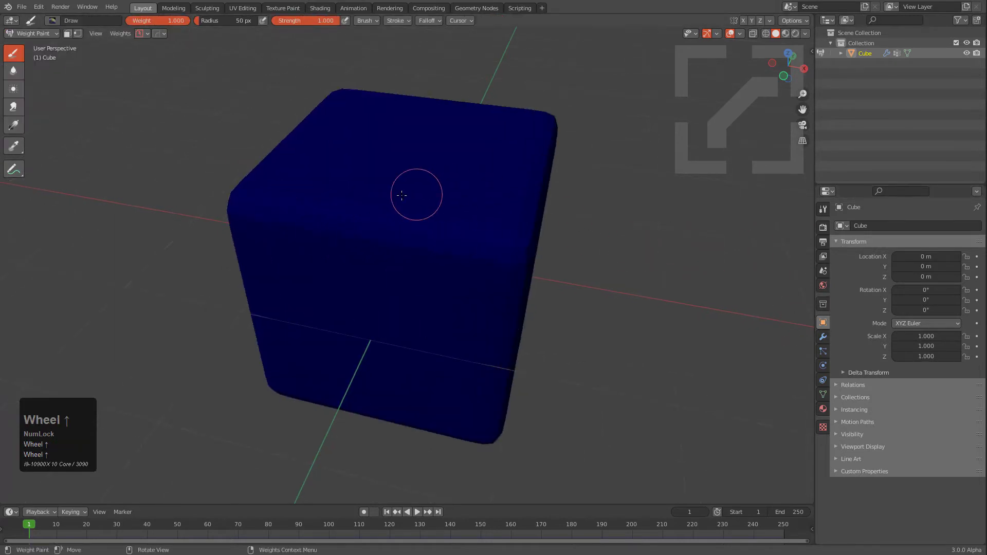
drag(240, 202, 512, 247)
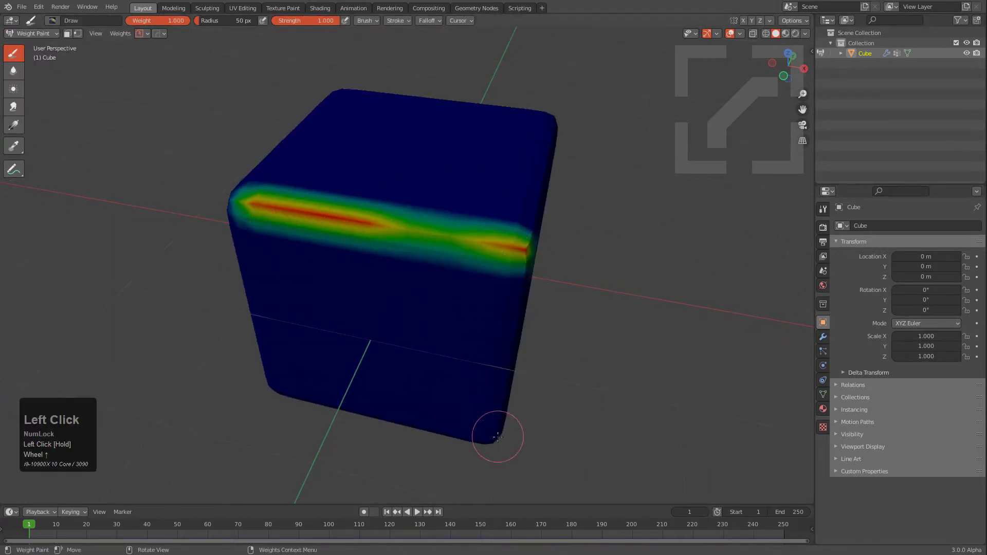
middle_drag(497, 437, 437, 396)
drag(564, 378, 582, 210)
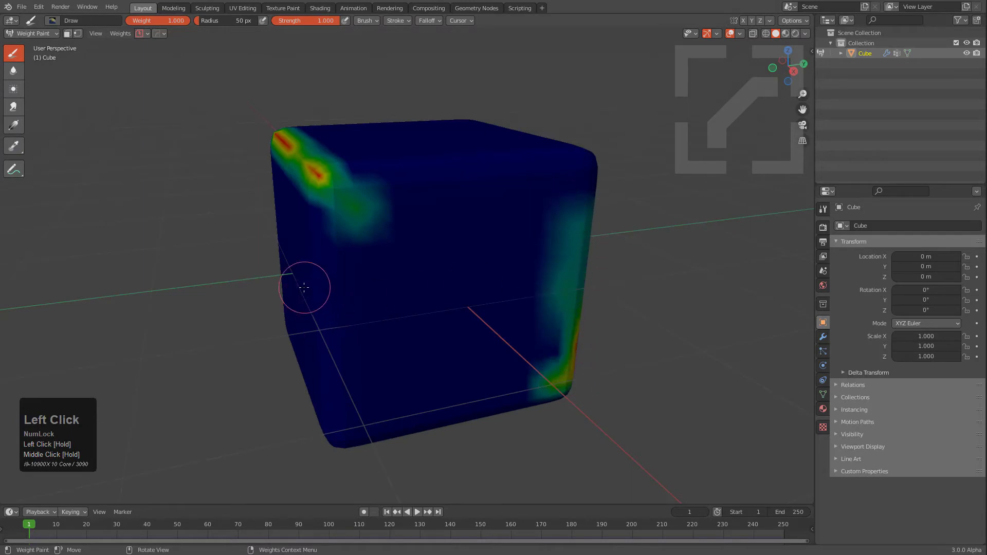
mouse_move(304, 287)
middle_down()
mouse_move(363, 309)
mouse_move(456, 224)
middle_up()
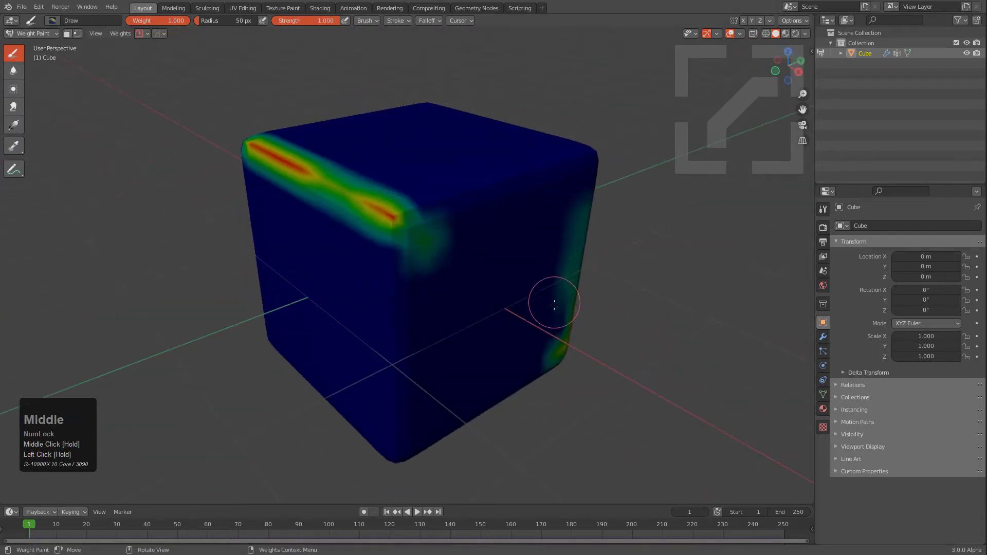
Step: Return the cube to Object Mode, reopen its Cloth settings and play the simulation with the painted weights
click(48, 39)
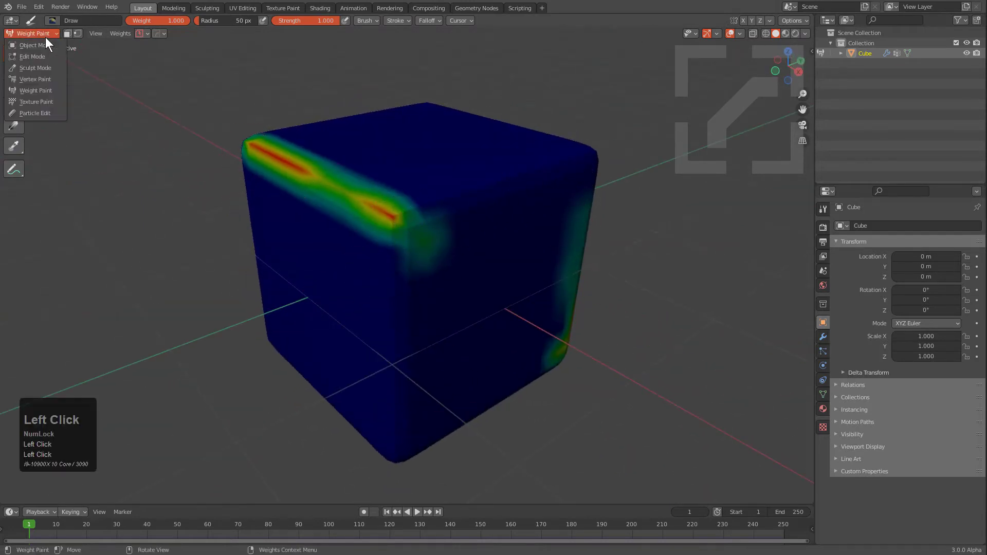
click(41, 48)
scroll(414, 169, down, 1)
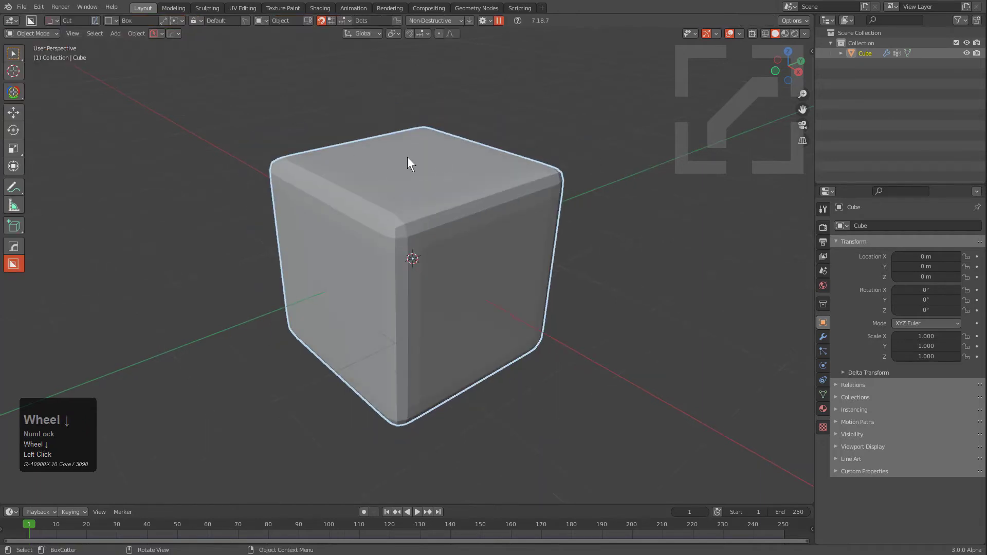
key(q)
mouse_move(406, 156)
click(606, 167)
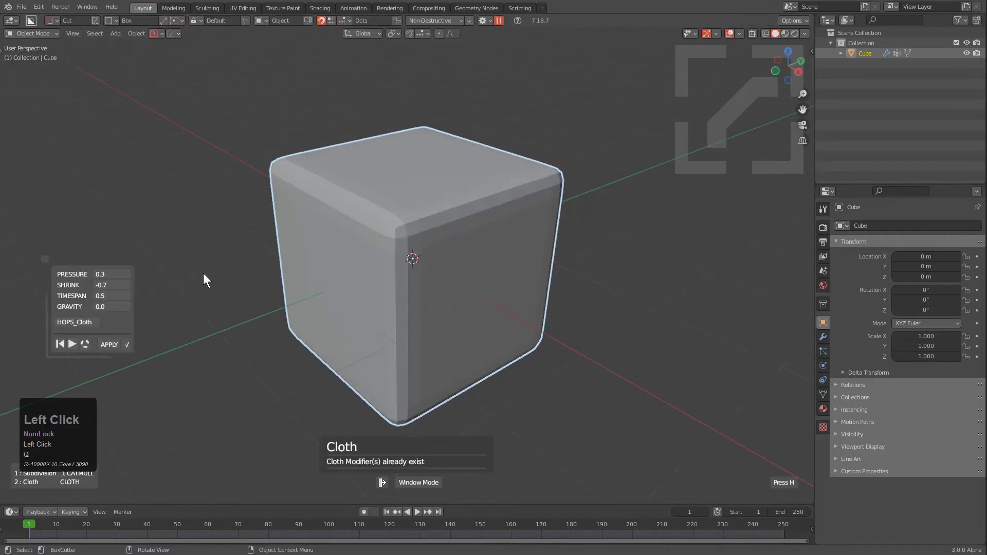
click(72, 343)
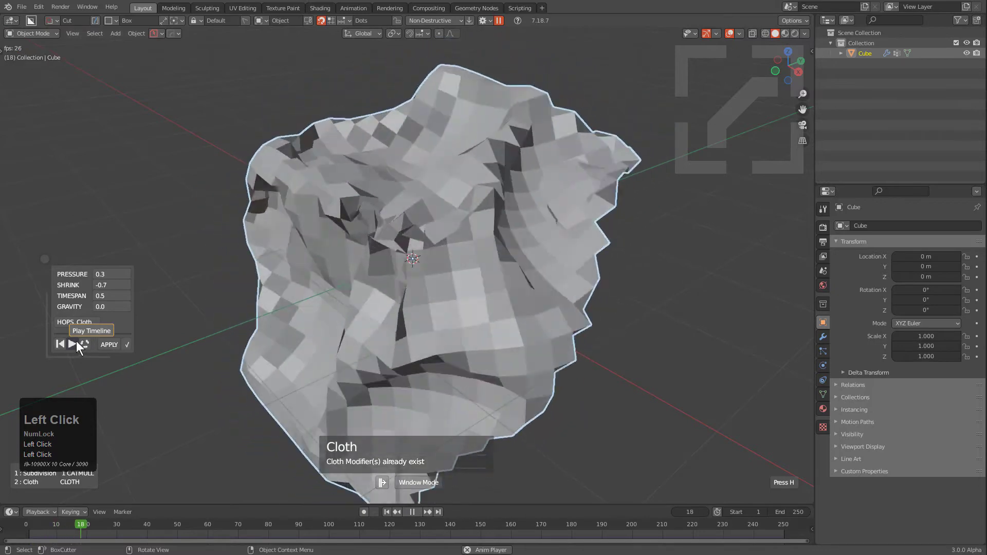
Step: Try gravity values of 1.1 and 0 while the cloth simulation plays, and settle on a gravity of 1.0
scroll(106, 307, up, 11)
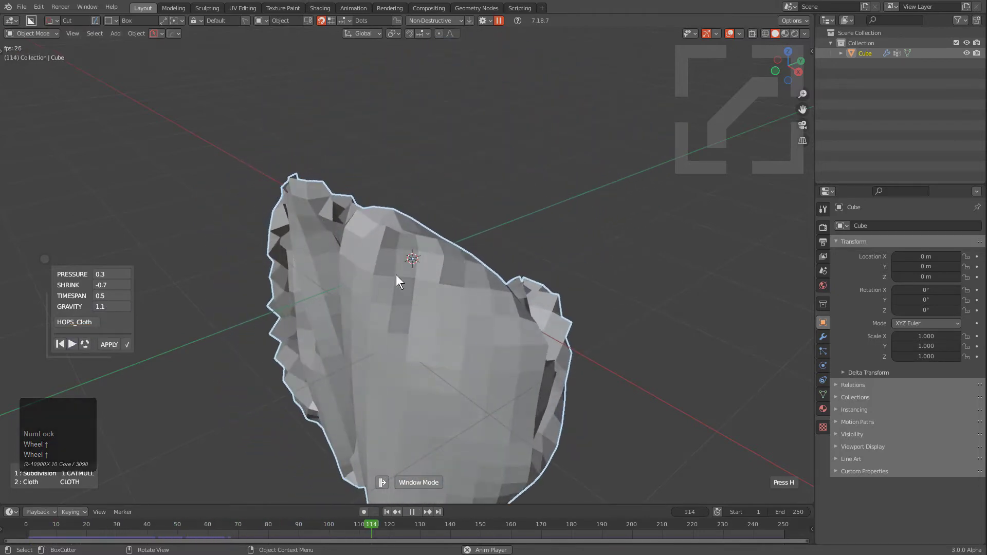
click(110, 307)
text(0)
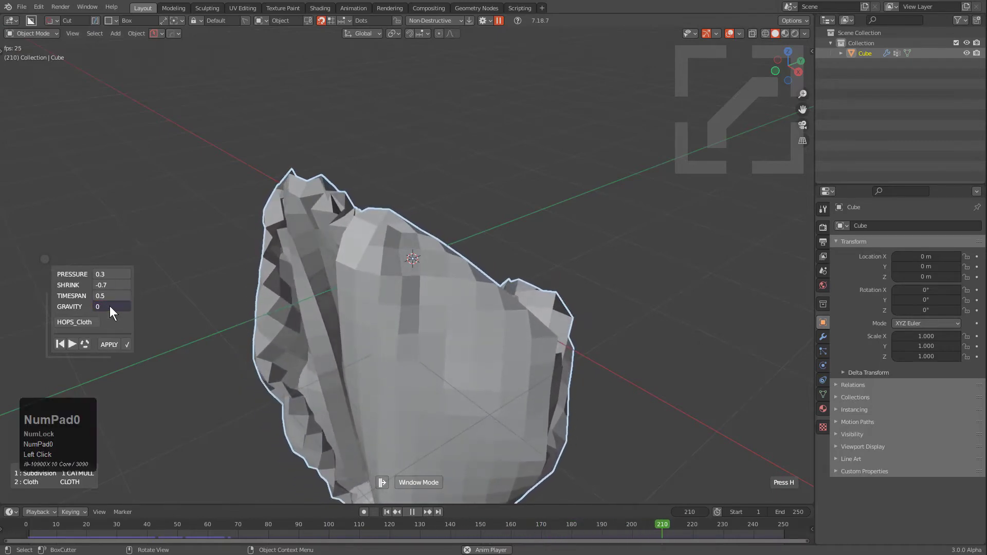
key(Return)
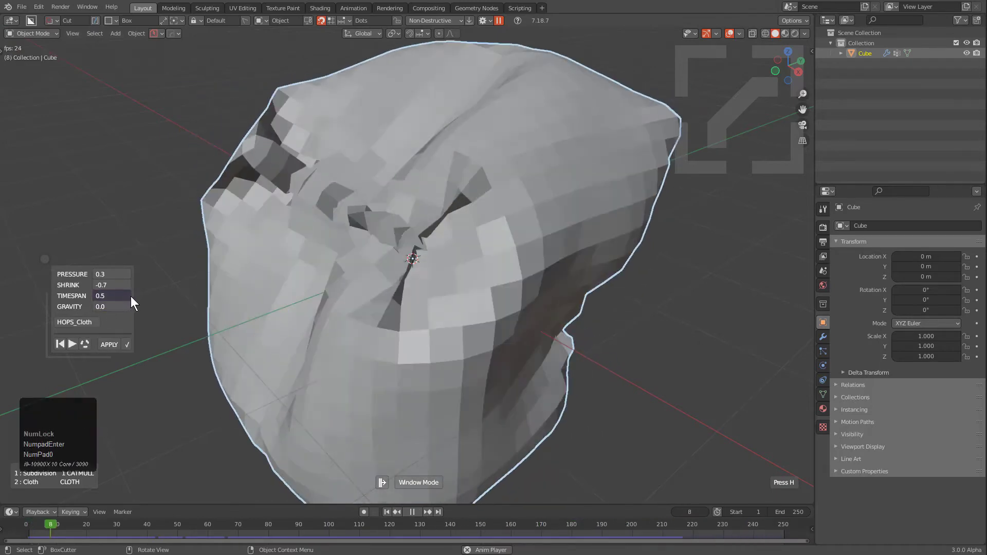
click(106, 305)
key(KP_Enter)
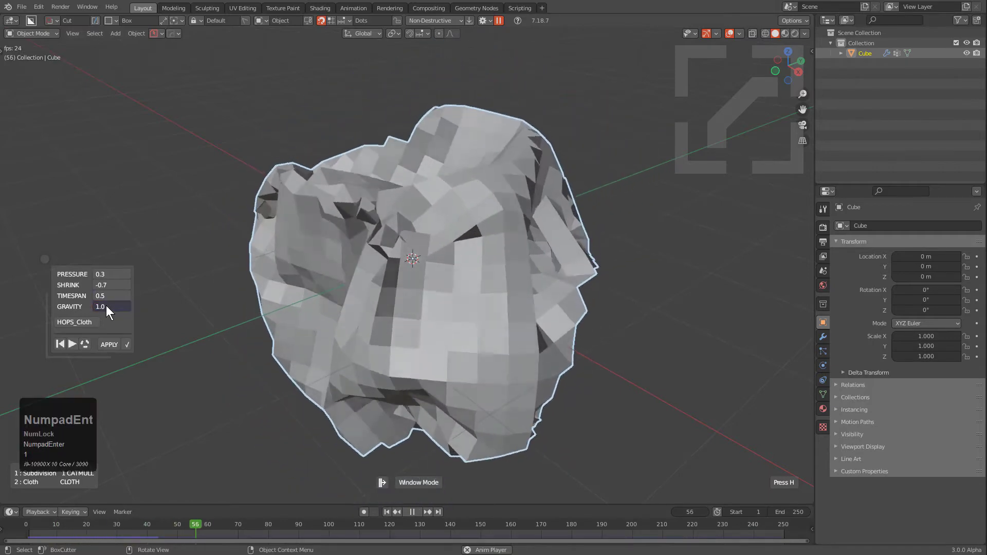
Step: Try the simulation with the pinning vertex group set to NONE, then restart it and pin with HOPS_Cloth again
click(81, 322)
click(76, 345)
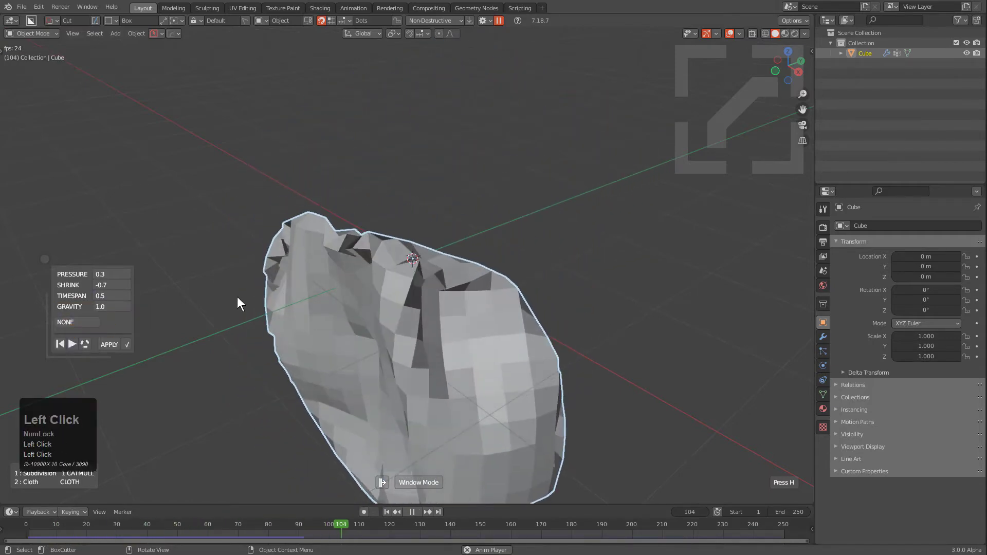
click(62, 343)
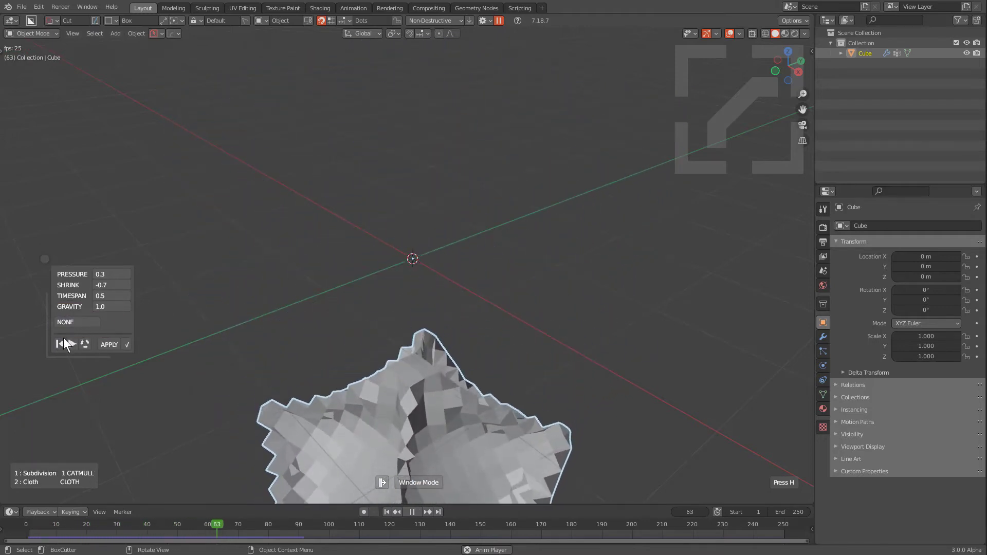
click(61, 341)
click(75, 323)
click(78, 336)
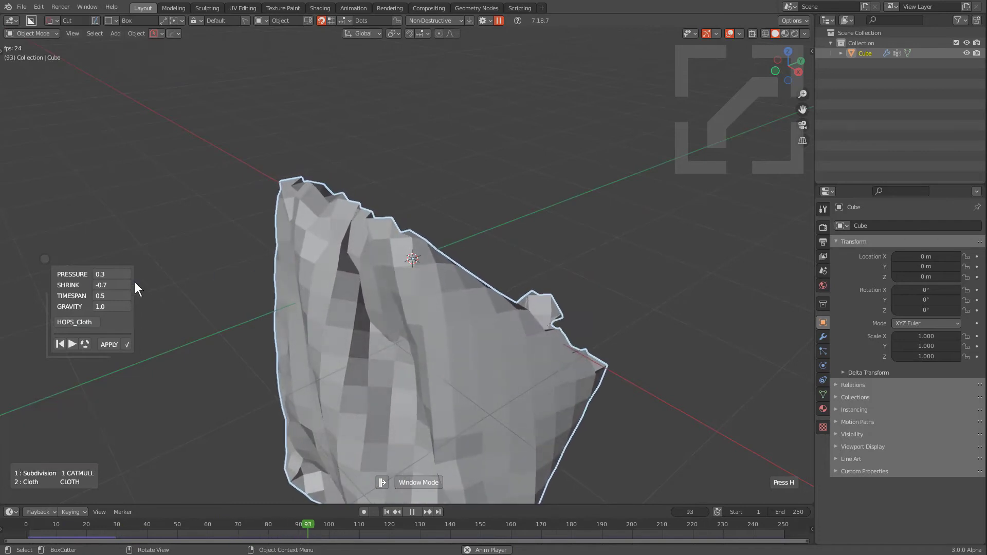
Step: Set the cloth shrink to -0.5 and close the Cloth settings with playback stopped
scroll(106, 282, up, 1)
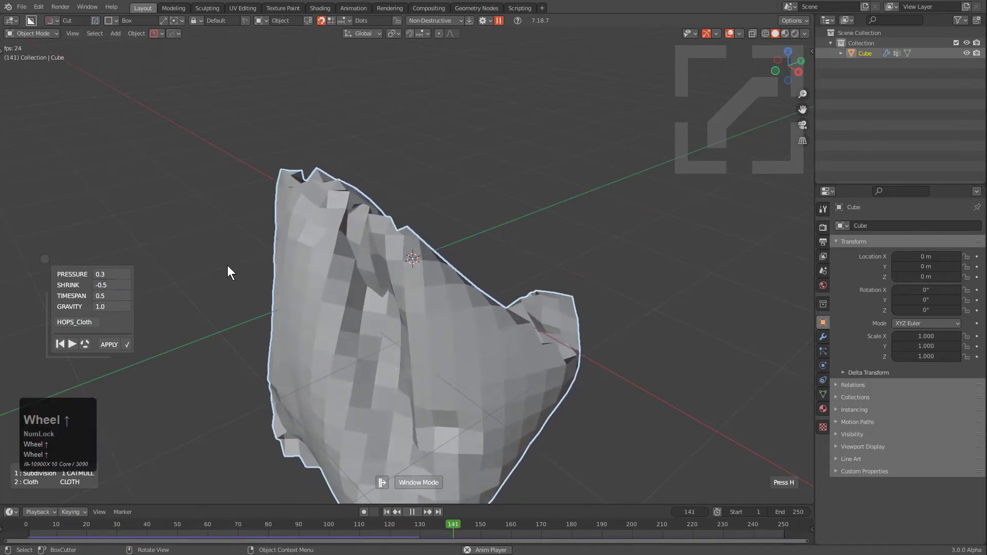
key(space)
middle_drag(383, 275, 278, 287)
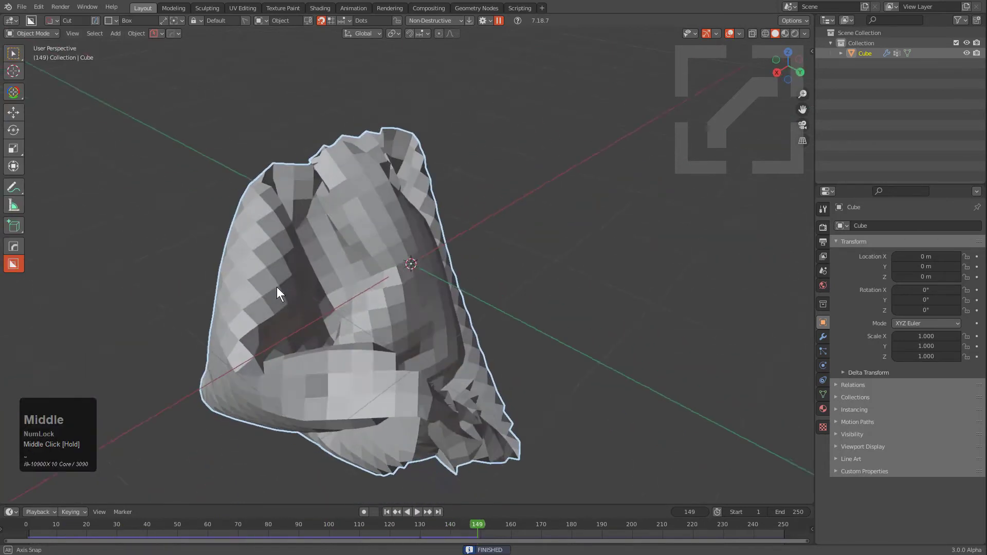
Step: Add a second Subdivision modifier below the cube's Cloth modifier
click(823, 337)
click(880, 238)
click(794, 425)
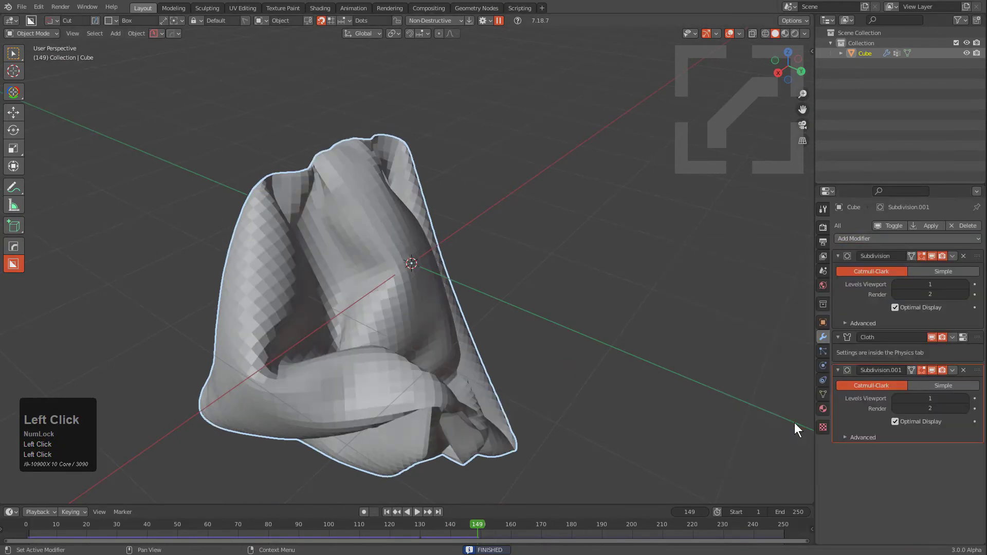
Step: Reopen the Cloth settings, resume the simulation and apply the cloth shape to the mesh at frame 86
middle_drag(794, 423, 394, 302)
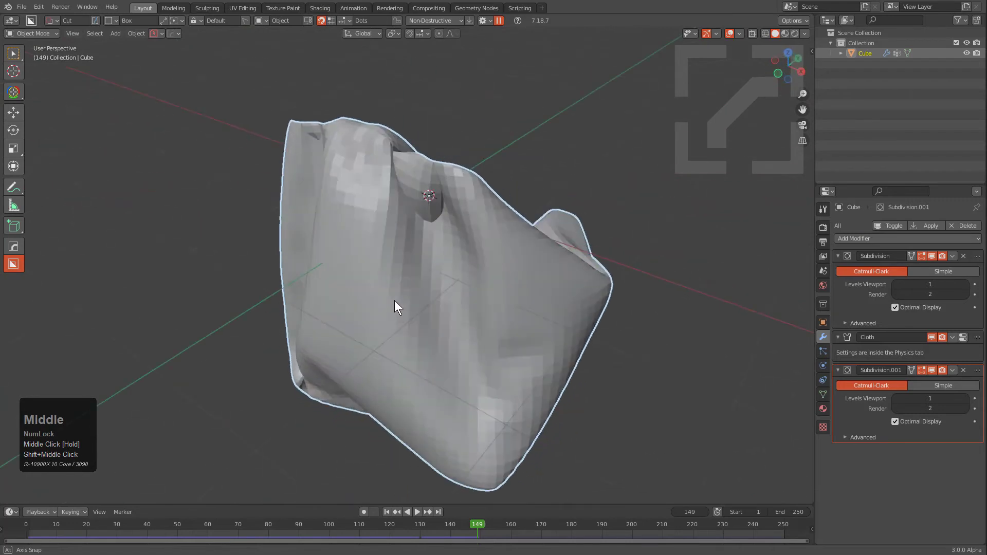
scroll(405, 238, down, 2)
key(q)
mouse_move(401, 215)
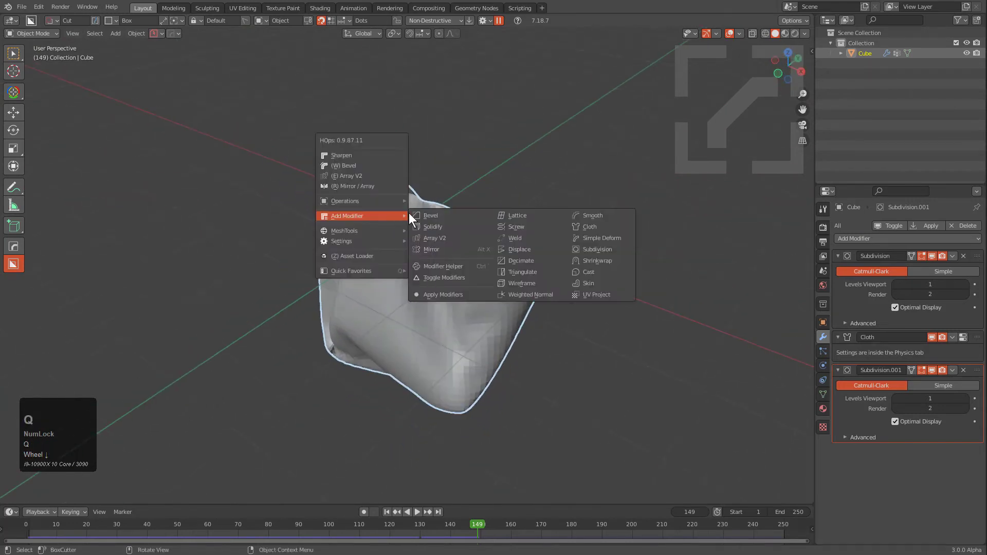
click(590, 227)
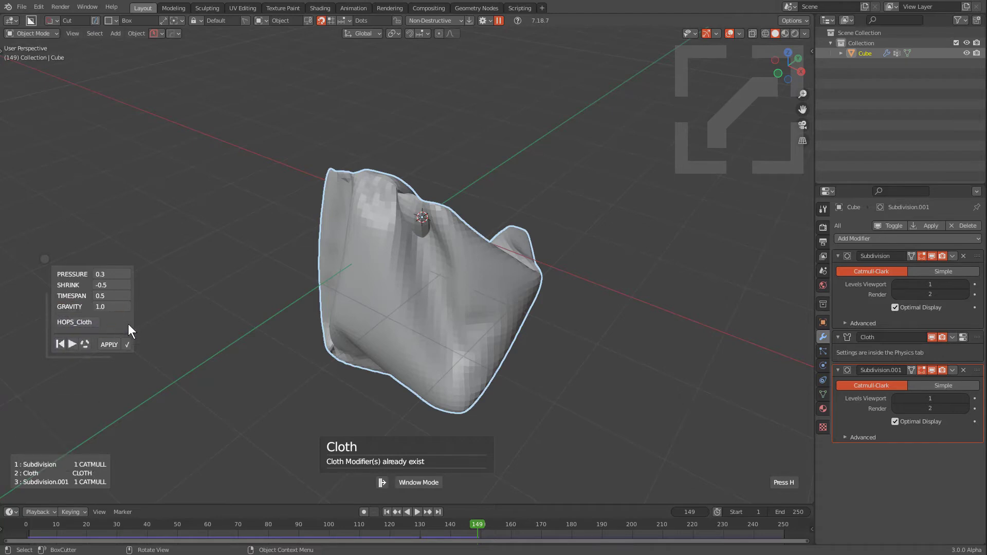
click(71, 344)
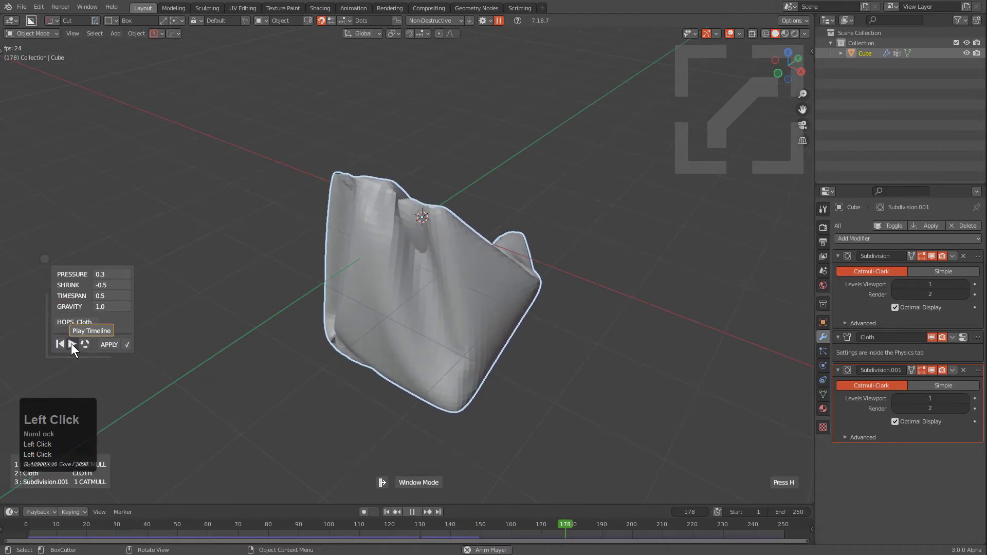
click(110, 342)
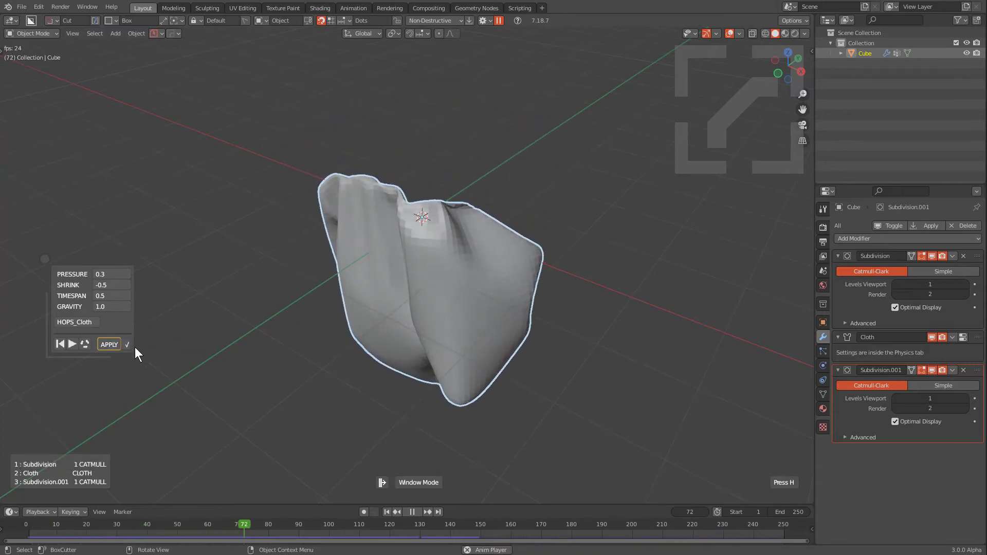
click(127, 344)
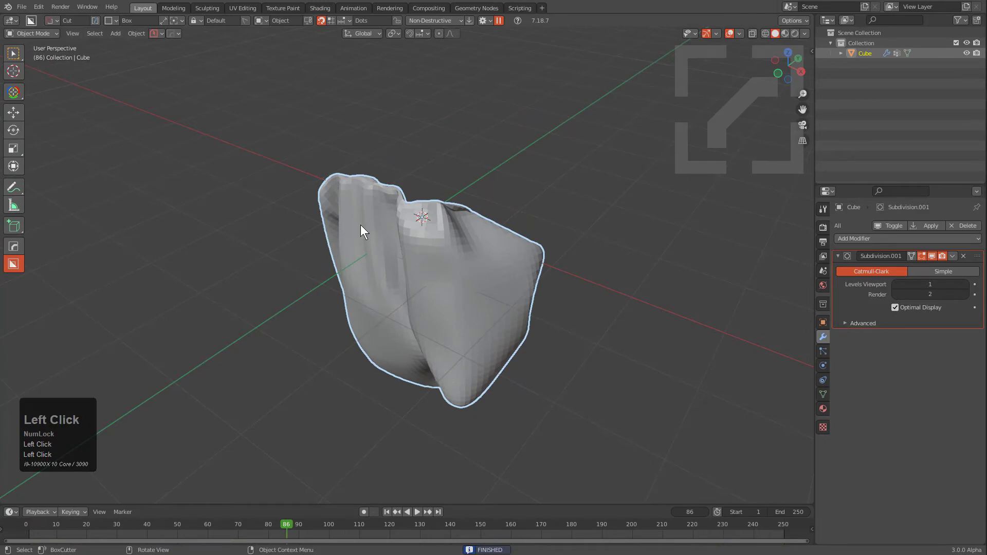
Step: Sharpen the applied cloth mesh with a 30° sharpness and 60° auto smooth
scroll(357, 247, up, 2)
middle_drag(356, 248, 339, 263)
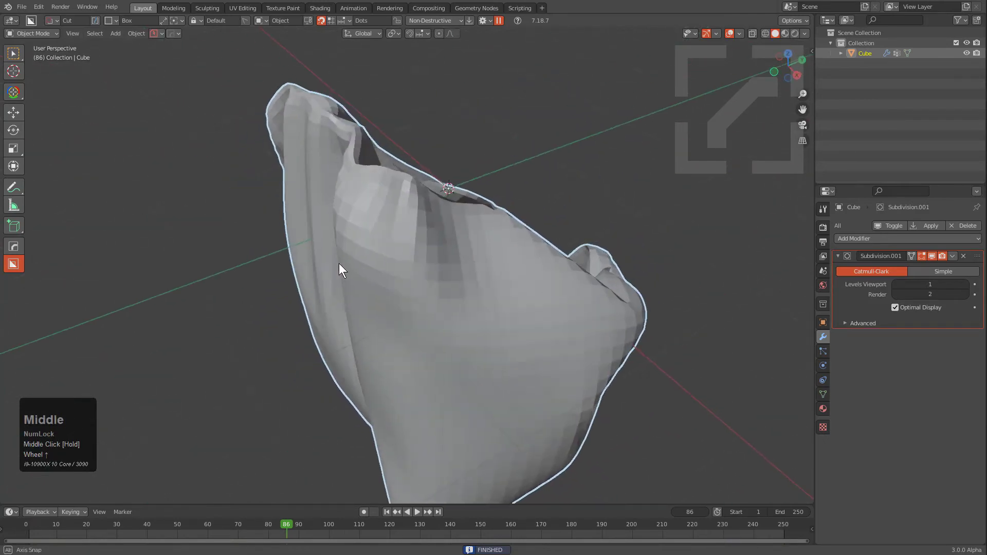
scroll(412, 272, down, 2)
middle_drag(412, 272, 346, 230)
key(q)
click(381, 207)
Step: Try to unmark the sharp edges across the whole mesh in Edit Mode, and undo the change
key(Tab)
key(q)
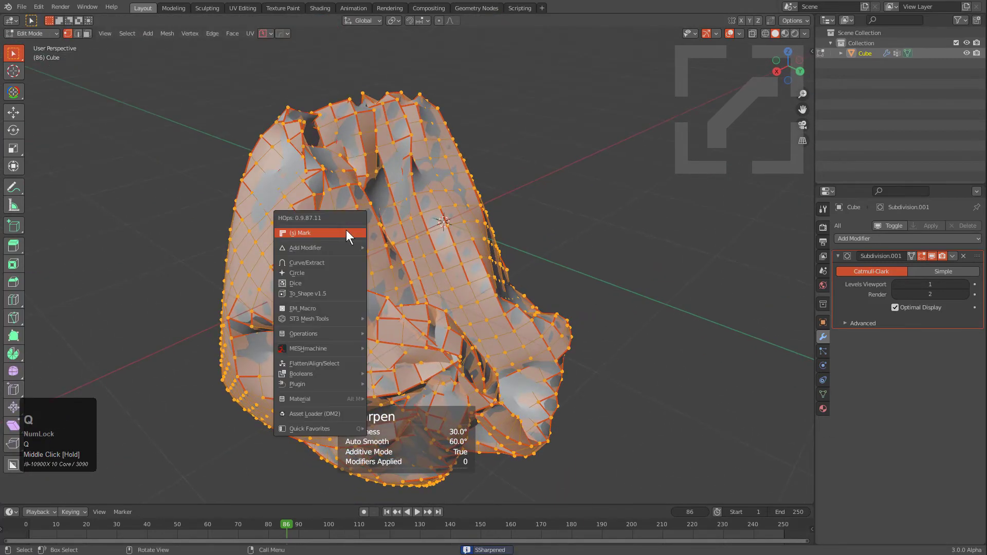
click(346, 230)
scroll(343, 228, up, 2)
key(Tab)
scroll(323, 230, down, 2)
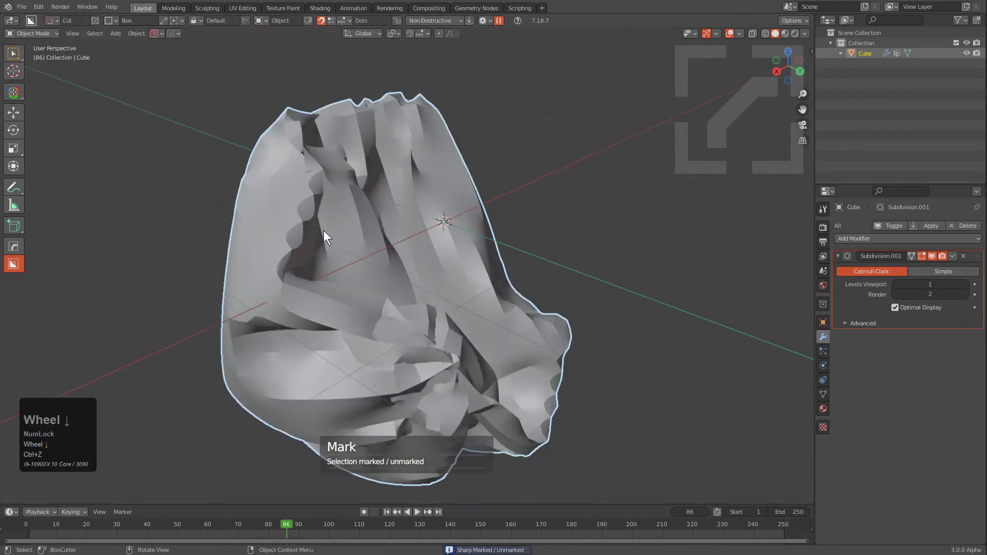
Step: Examine the marked sharp edges on the cloth mesh in Edit Mode and return to Object Mode
middle_drag(323, 231, 426, 248)
key(Tab)
scroll(426, 248, up, 3)
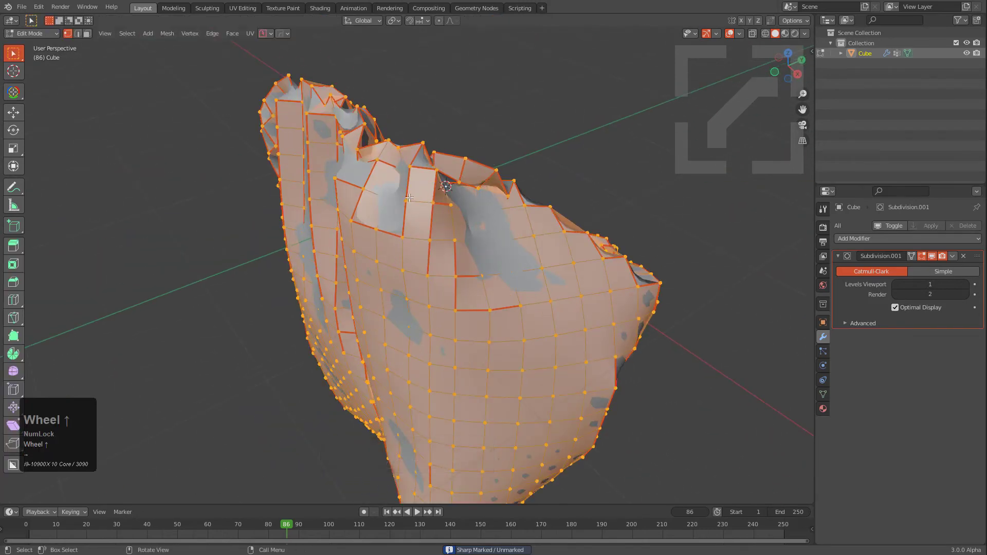
key(Tab)
scroll(445, 283, down, 2)
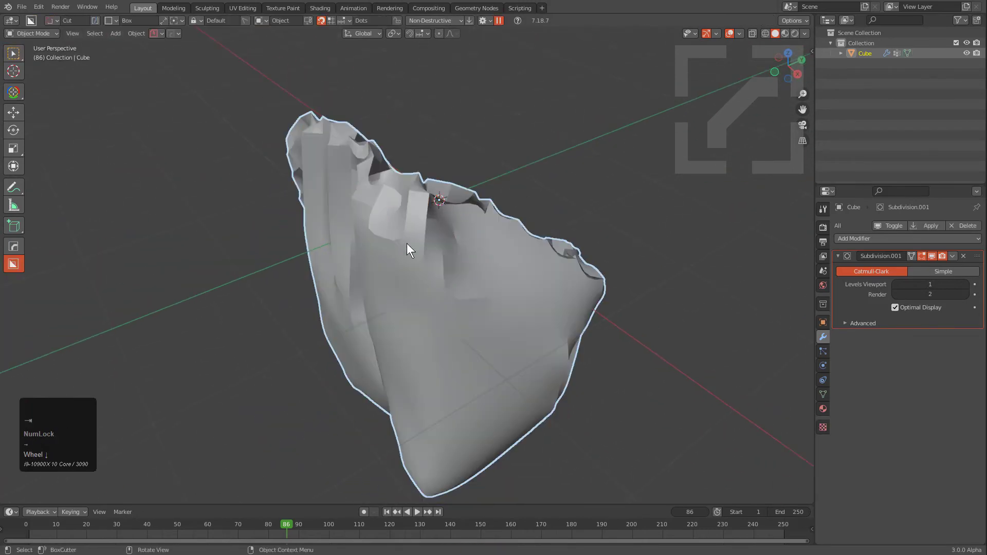
Step: Add a new Cloth modifier to the sharpened mesh, play its simulation and confirm it at frame 58
middle_drag(407, 244, 417, 237)
key(q)
mouse_move(461, 279)
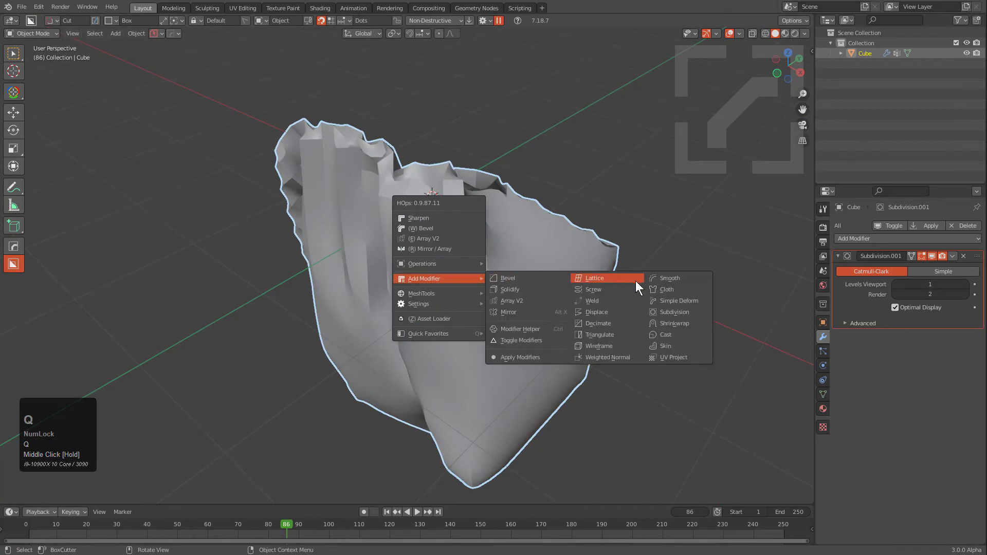
click(656, 288)
click(72, 343)
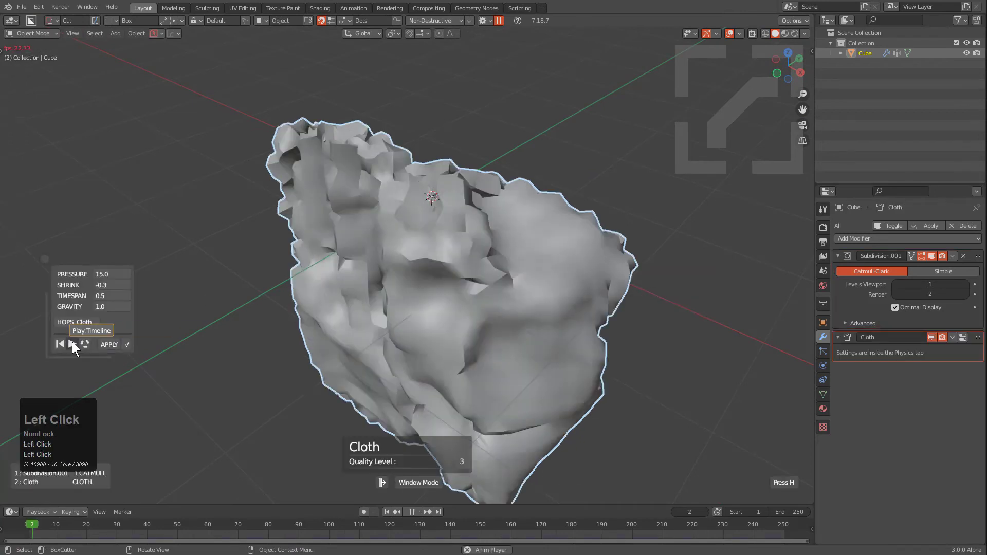
middle_drag(370, 301, 410, 292)
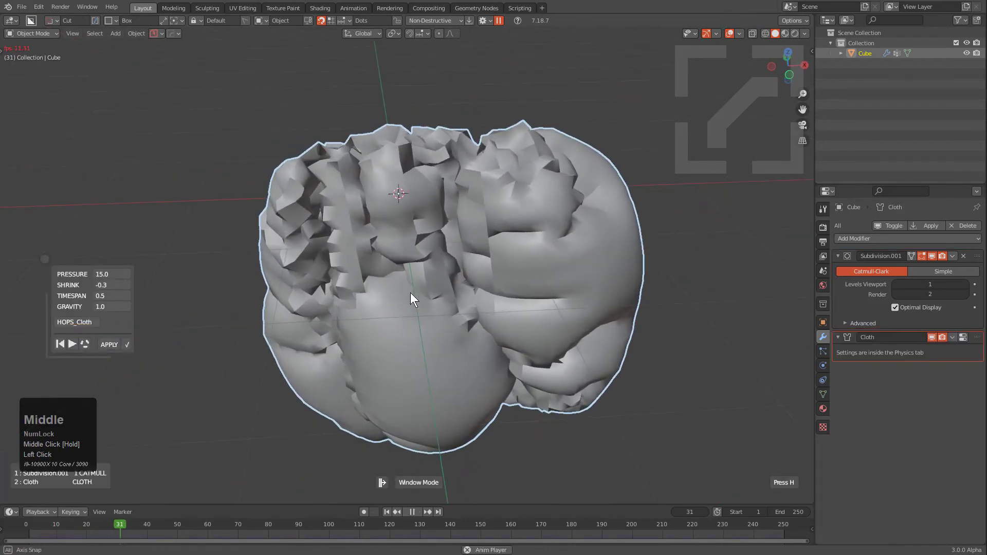
click(125, 344)
middle_drag(482, 269, 335, 187)
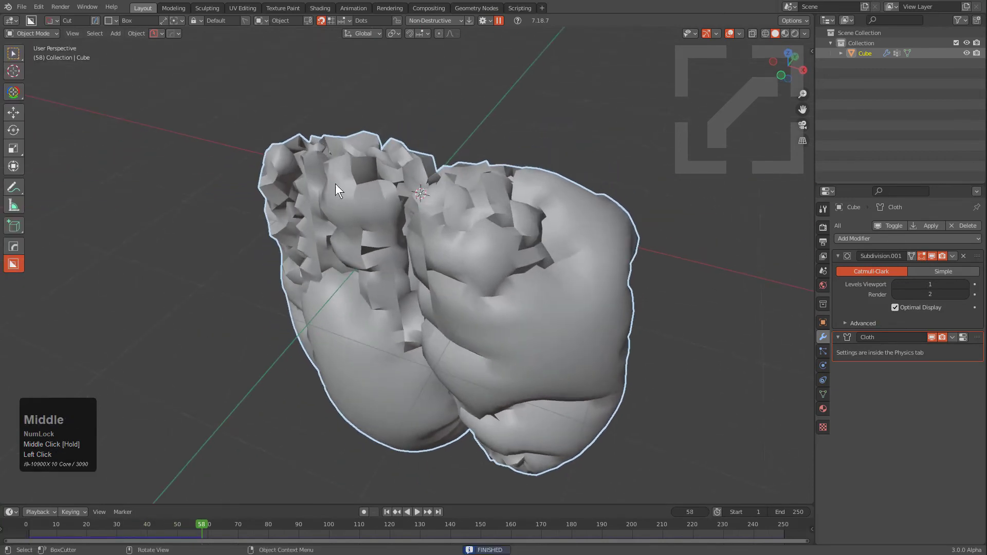
Step: Clear the sharp marks from all edges of the mesh in Edit Mode and return to Object Mode
middle_drag(547, 239, 446, 226)
key(Tab)
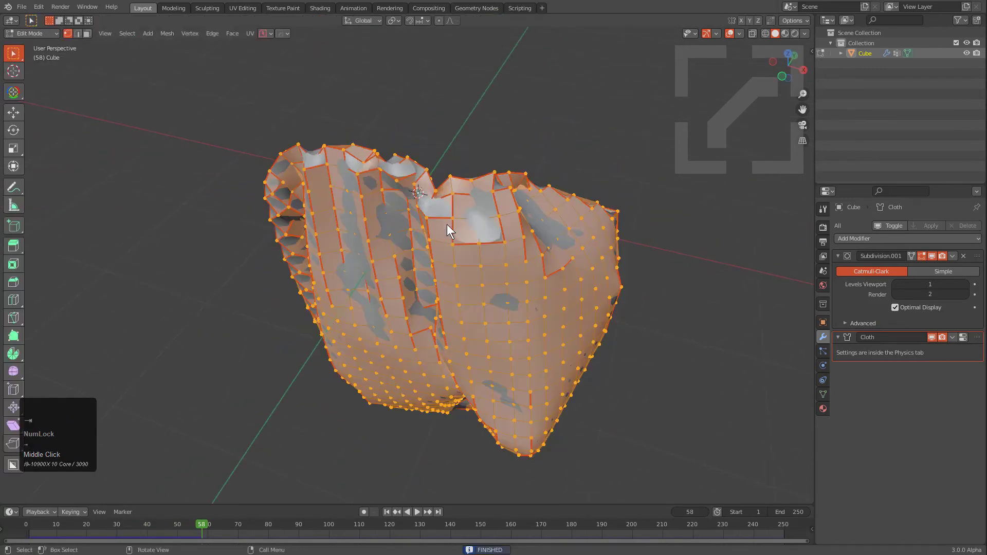
key(q)
click(434, 209)
key(Tab)
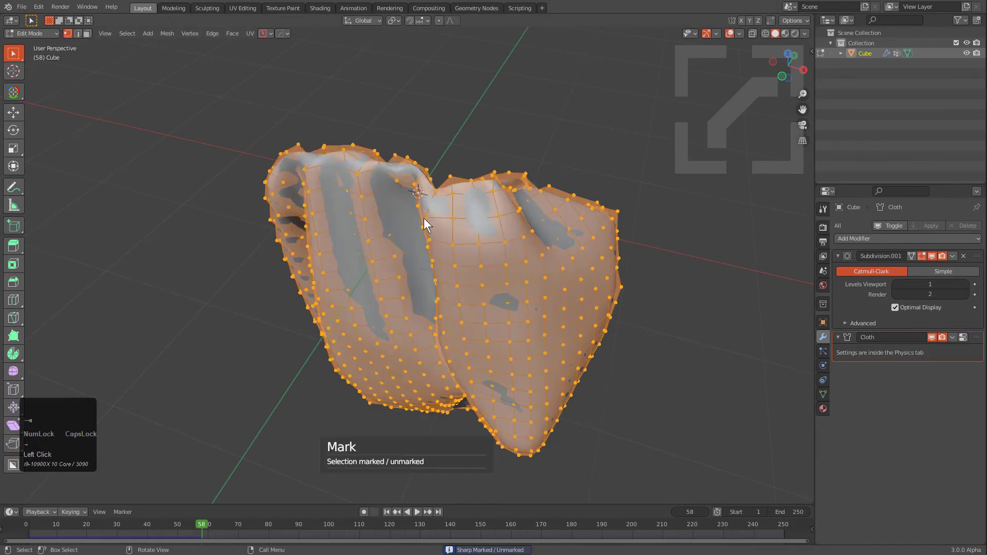
Step: Replay the simulation from the first frame and add another Subdivision modifier below the Cloth modifier
mouse_move(437, 265)
middle_down()
mouse_move(438, 256)
mouse_move(413, 248)
mouse_move(453, 233)
middle_up()
key(shift+Left)
key(shift+space)
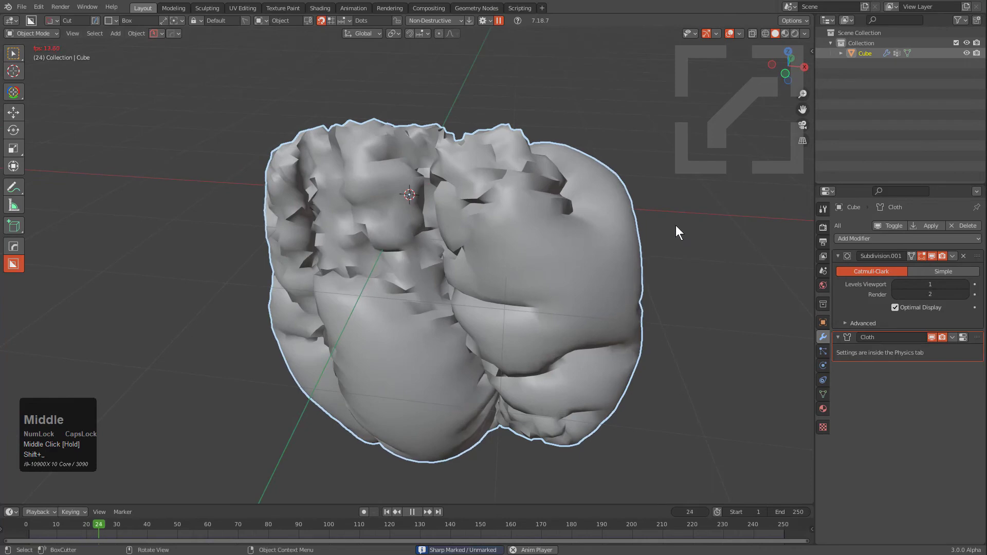
click(855, 238)
click(794, 426)
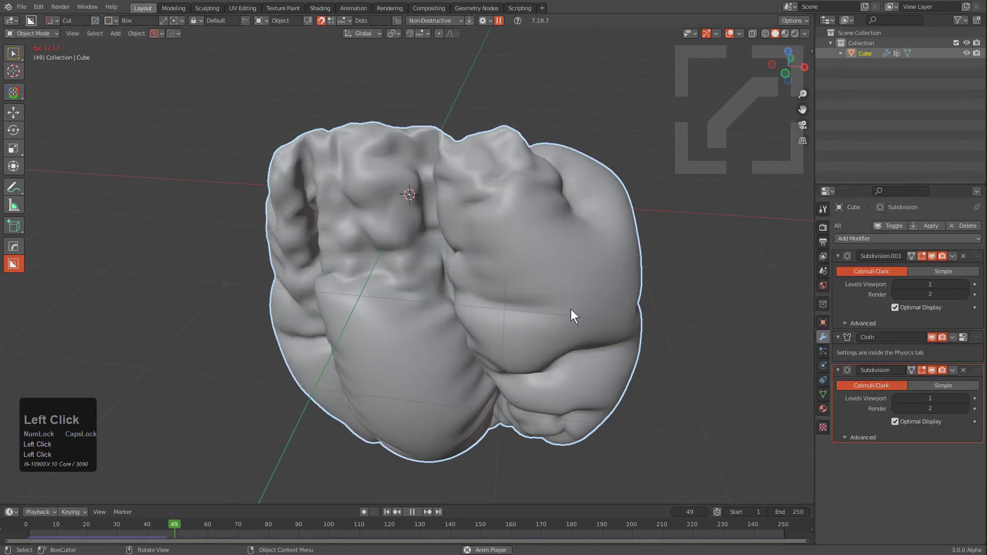
Step: Reopen the Cloth settings during playback and set the pressure to 15.1 and the shrink to -1.1
middle_drag(573, 315, 519, 291)
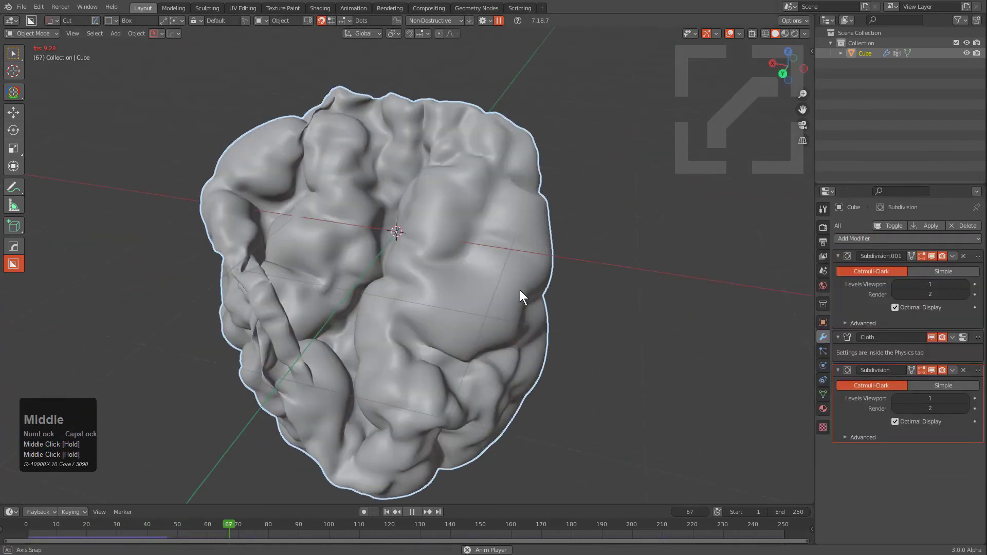
scroll(343, 180, up, 2)
middle_drag(509, 239, 356, 280)
key(q)
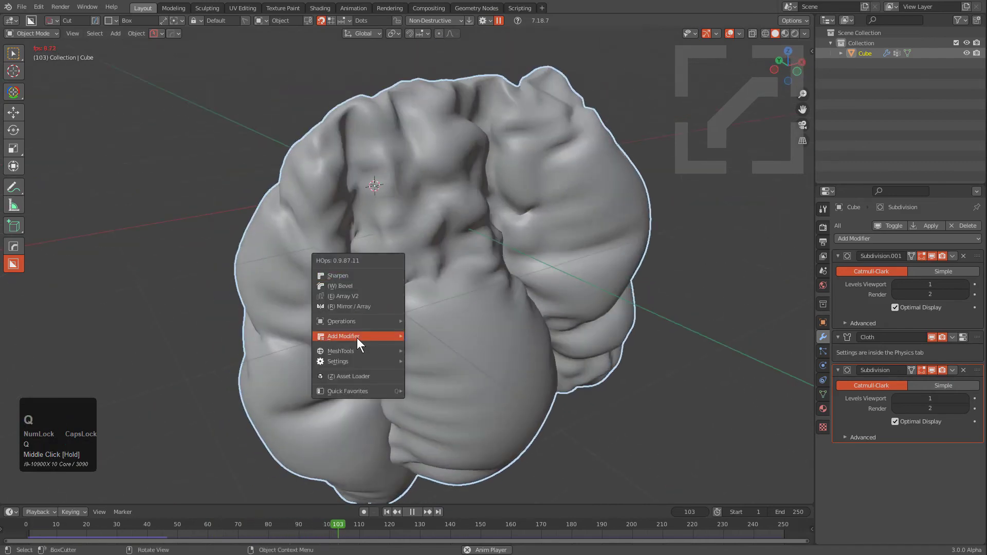
mouse_move(357, 337)
click(588, 346)
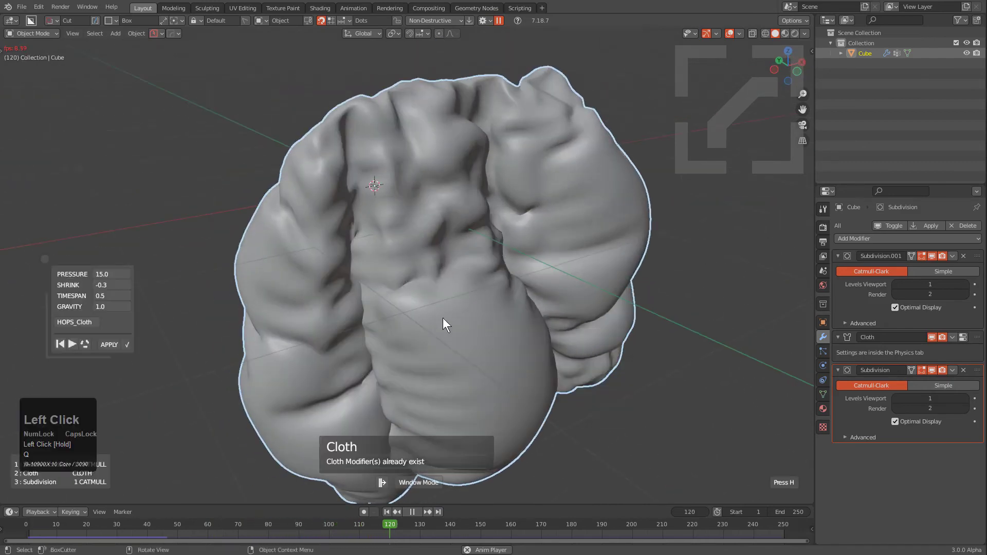
scroll(109, 276, up, 2)
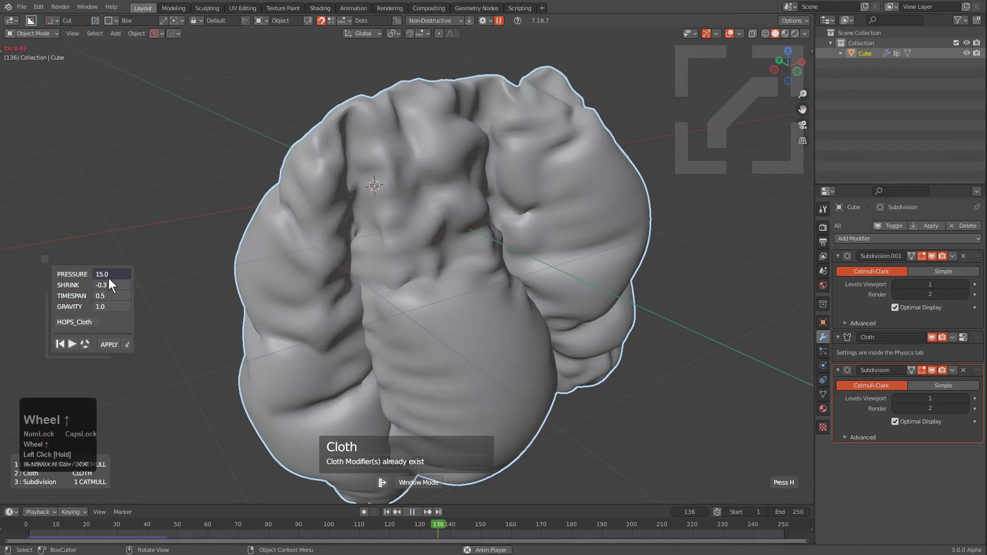
scroll(108, 284, down, 5)
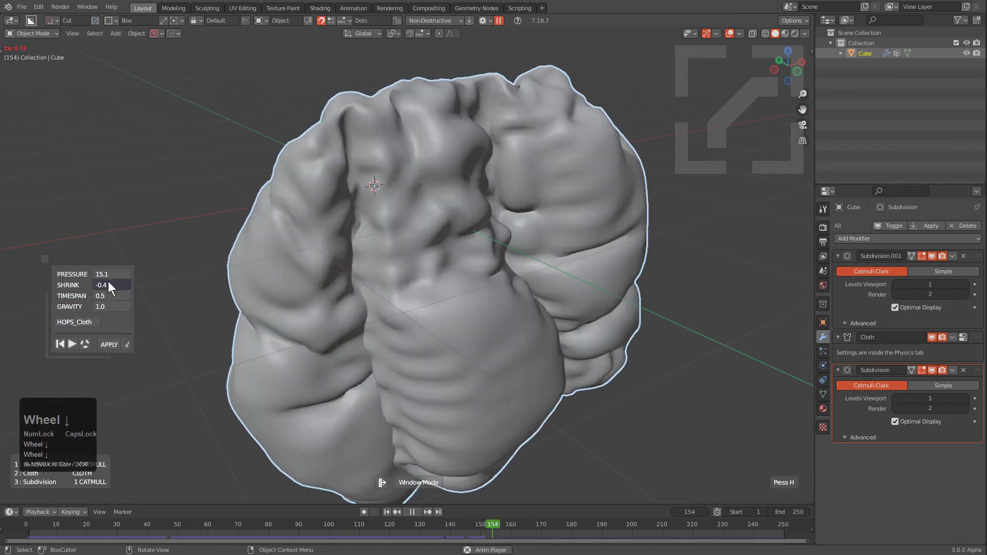
scroll(108, 284, up, 2)
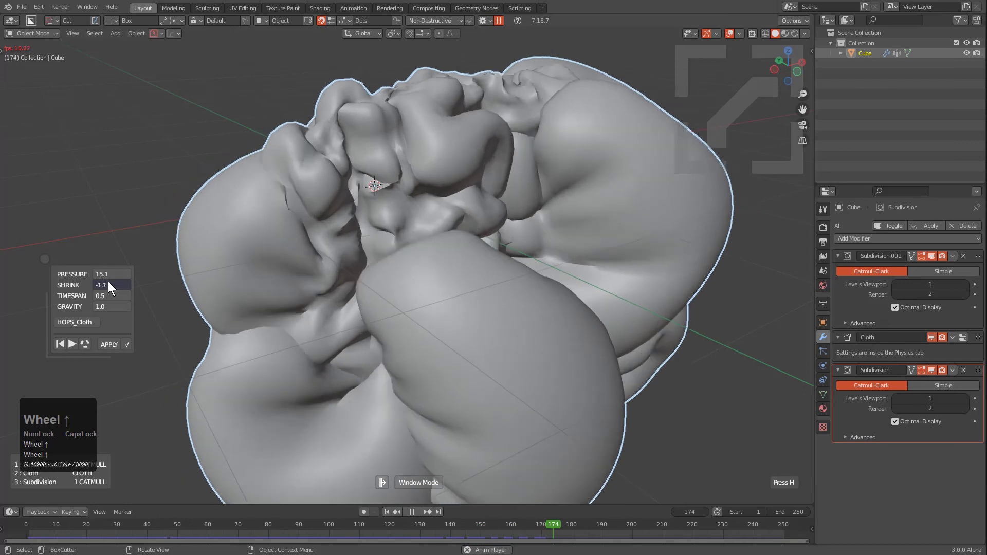
Step: Set the cloth's shrink to -0.9, its gravity to 3.8 and its pressure to 1.0 while the simulation plays
scroll(108, 281, up, 1)
drag(110, 306, 162, 306)
drag(631, 289, 134, 309)
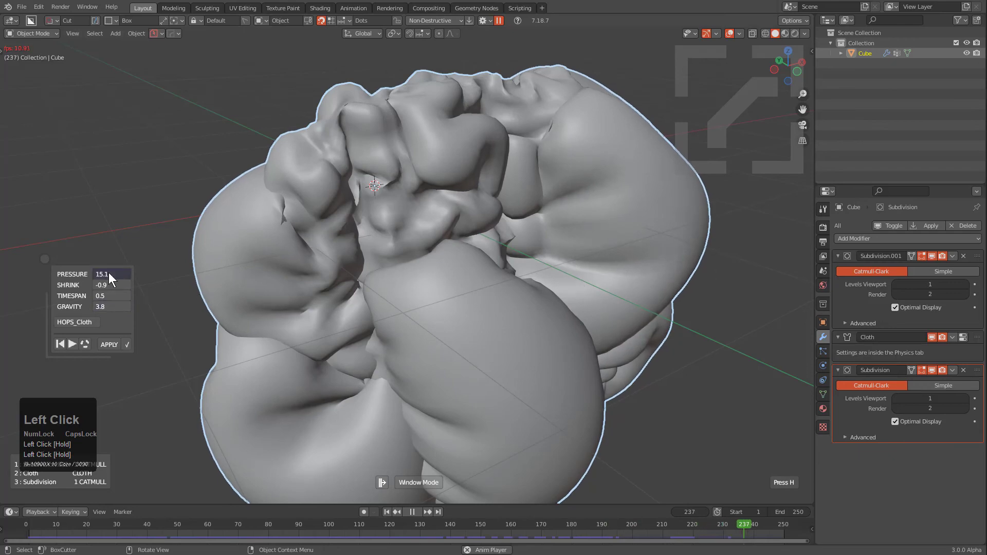
text(1)
key(KP_Enter)
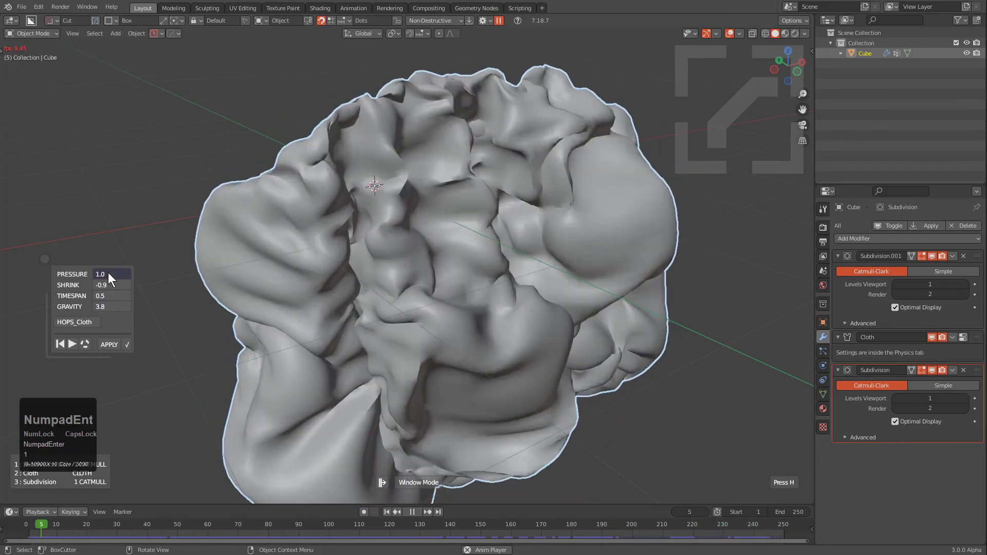
Step: Set the cloth's gravity to 60 and its pressure to 3.1 during playback, and confirm the simulation at frame 113
mouse_move(103, 307)
mouse_down()
mouse_move(174, 298)
mouse_move(106, 307)
mouse_up()
click(106, 307)
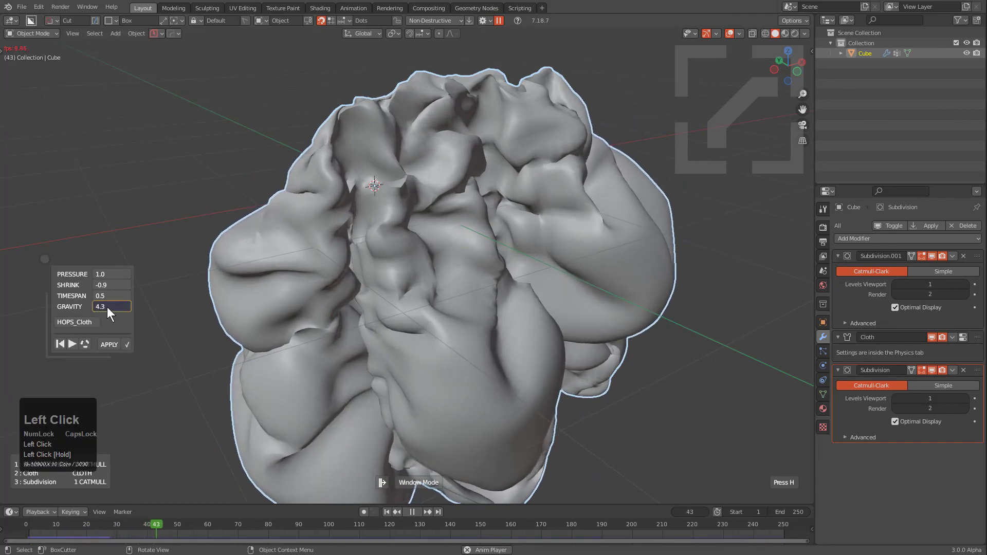
text(60)
key(KP_Enter)
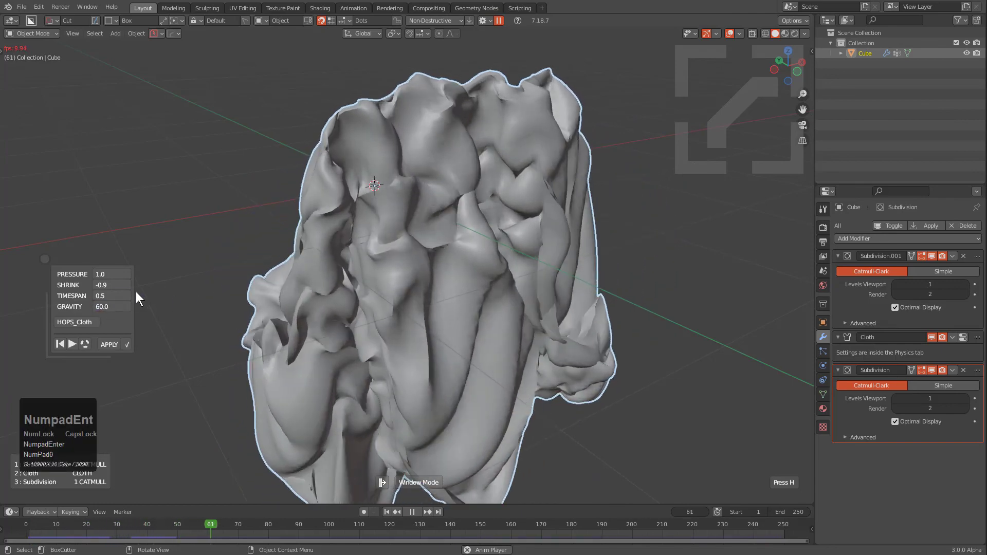
scroll(106, 271, up, 8)
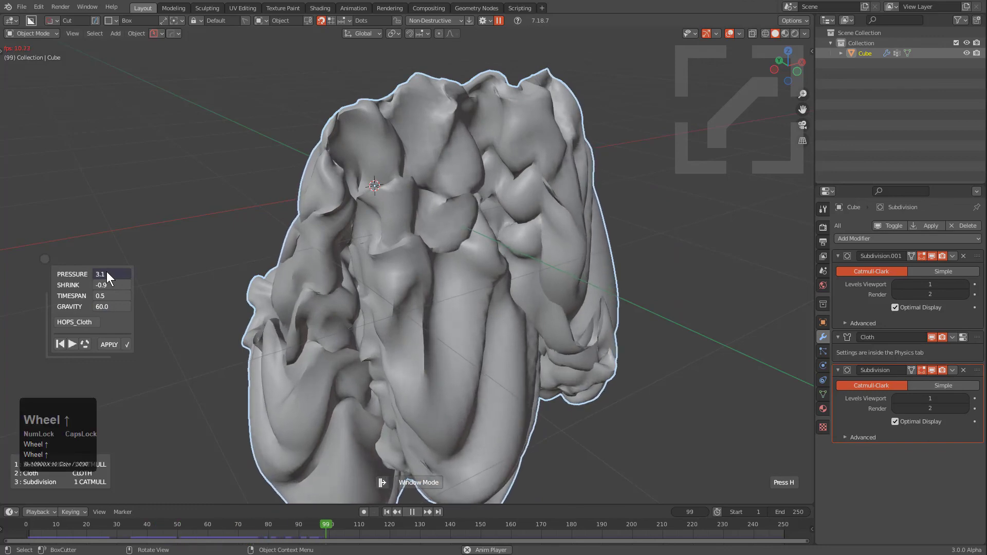
click(297, 227)
key(F3)
middle_click(472, 200)
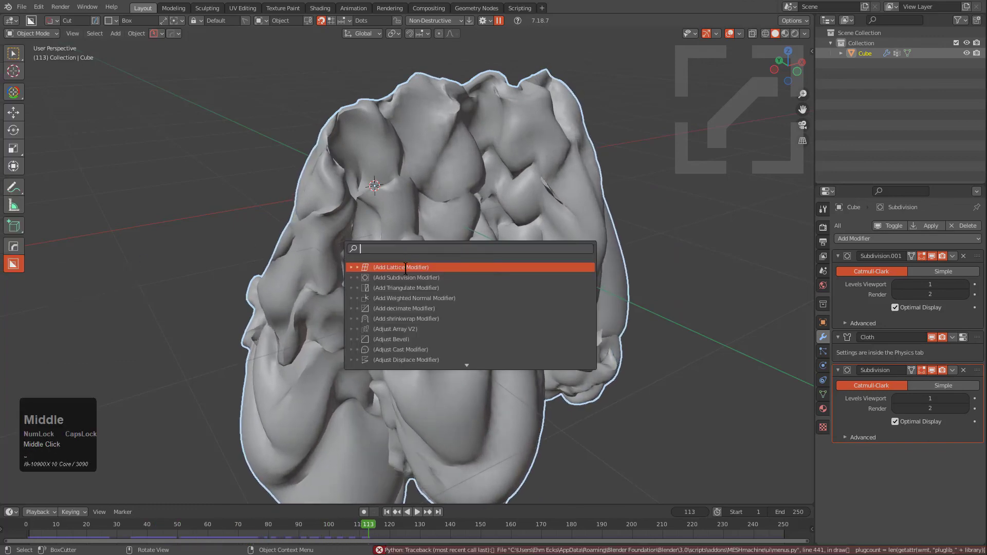
click(498, 213)
scroll(404, 230, down, 3)
middle_drag(499, 214, 381, 178)
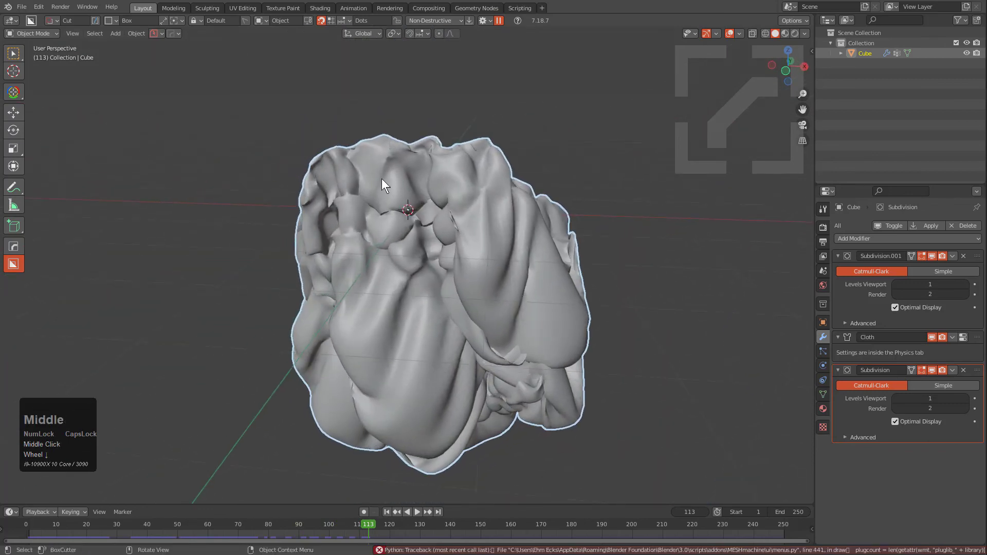